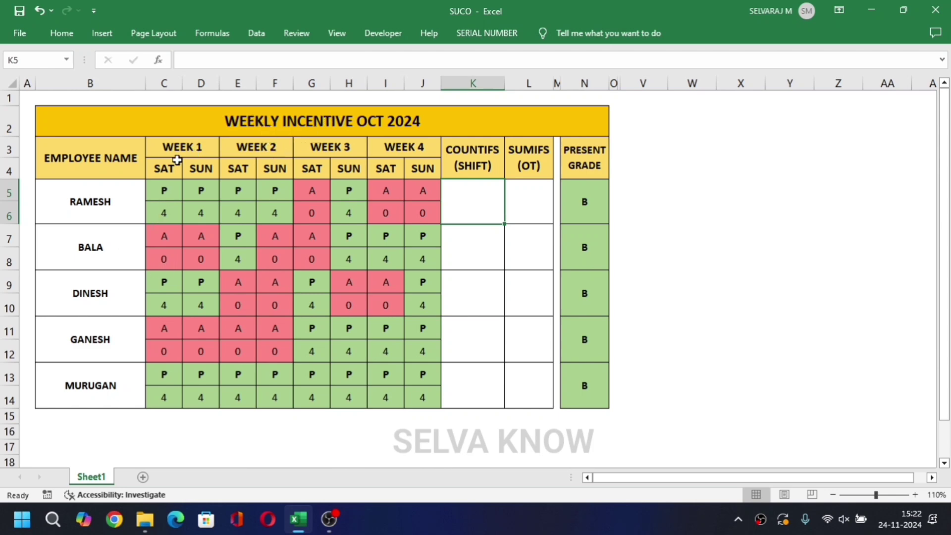
Enter =COUNTIFS(C5:J5,"P") in K5 to count the first employee's present shifts
left_click(166, 199)
left_click(91, 196)
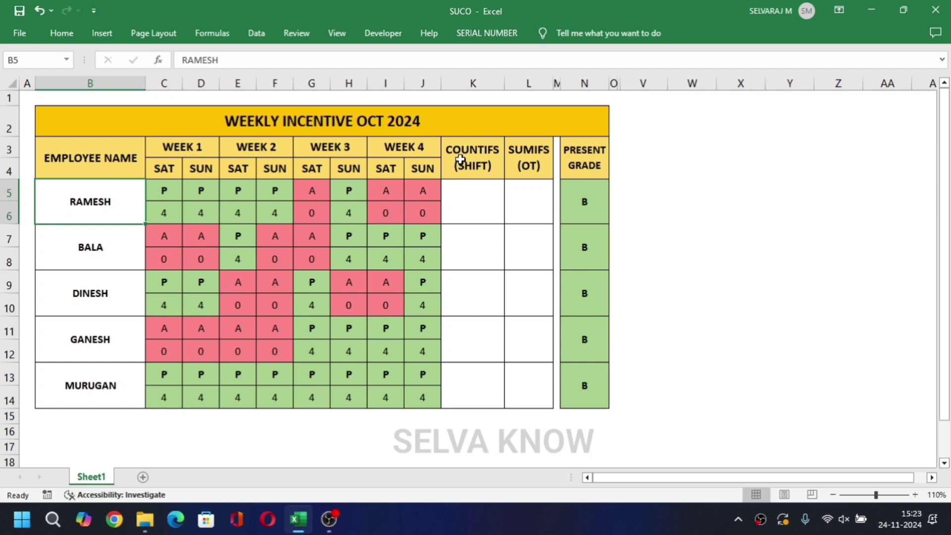
left_click(487, 193)
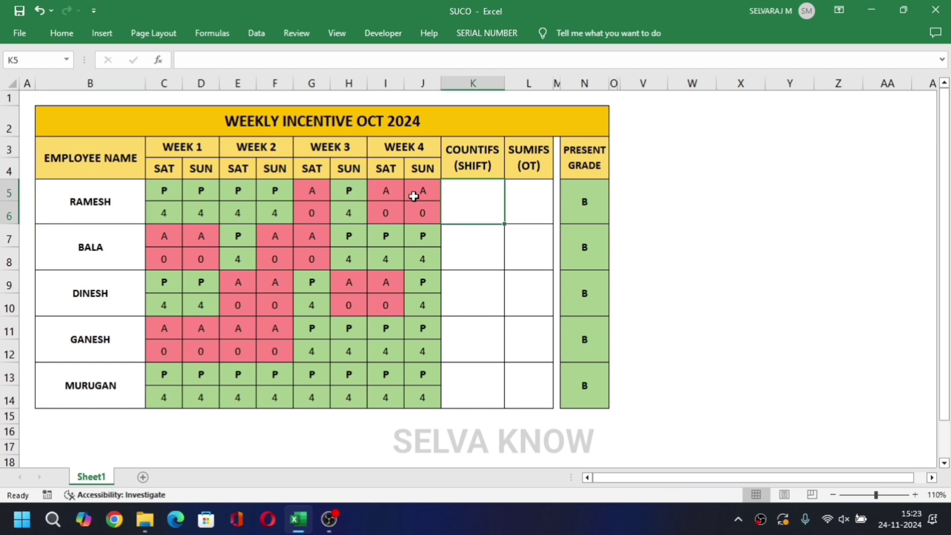
type("=COUN")
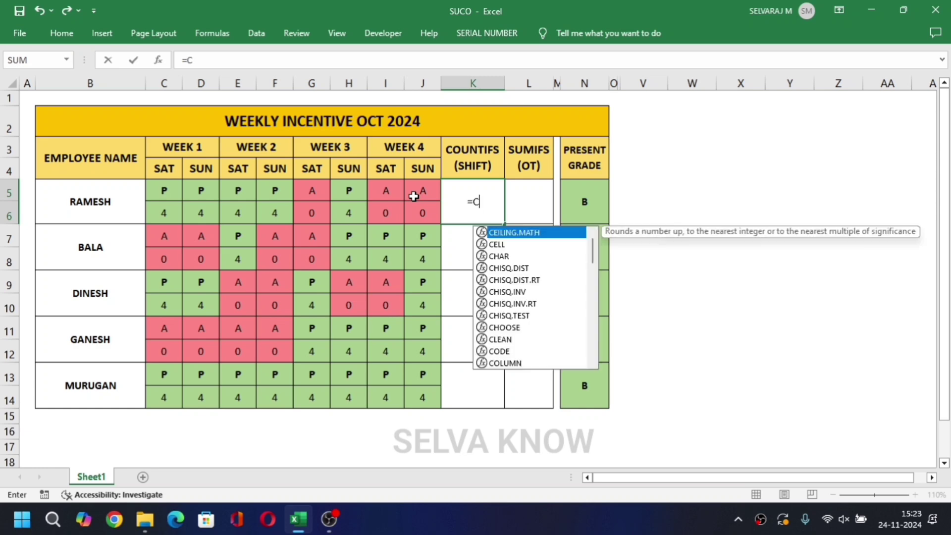
key("Down")
key("Down")
key("Down")
key("Down")
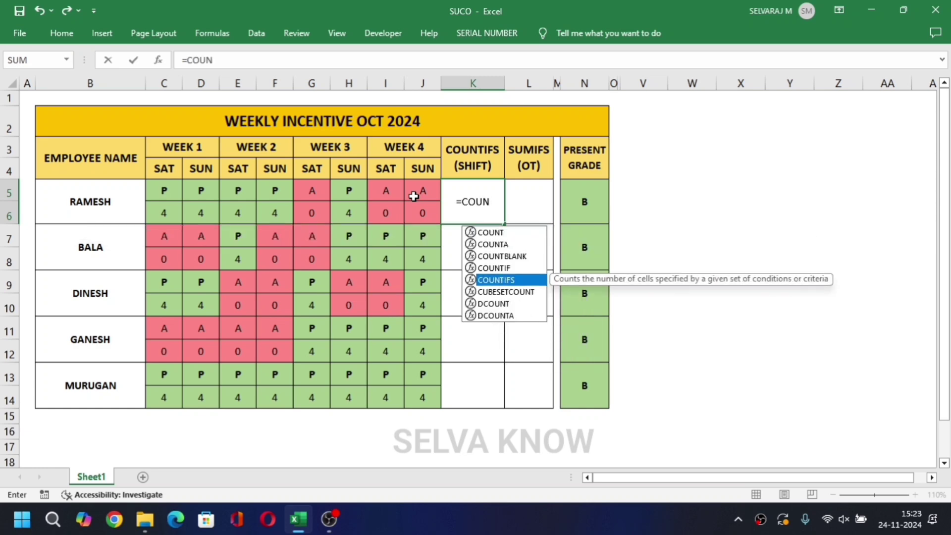
key("Tab")
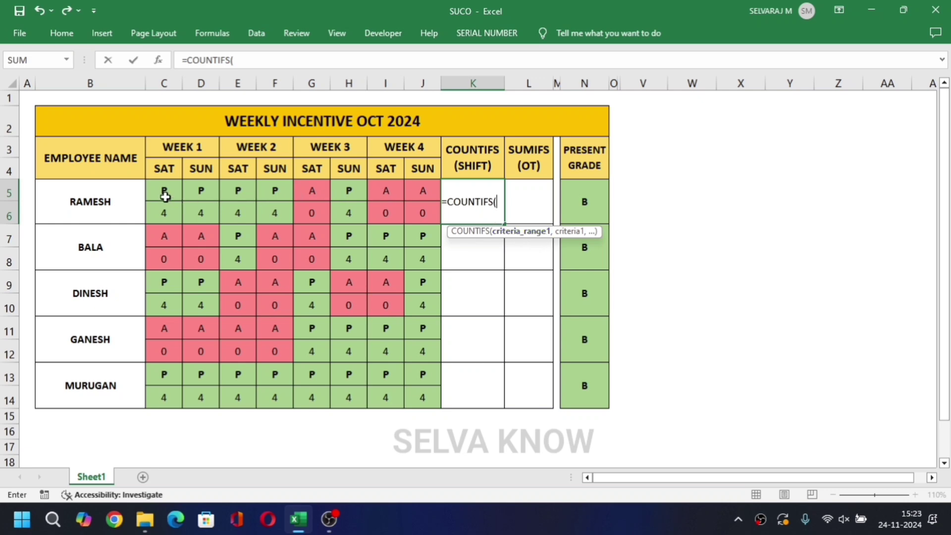
left_click_drag(161, 191, 424, 183)
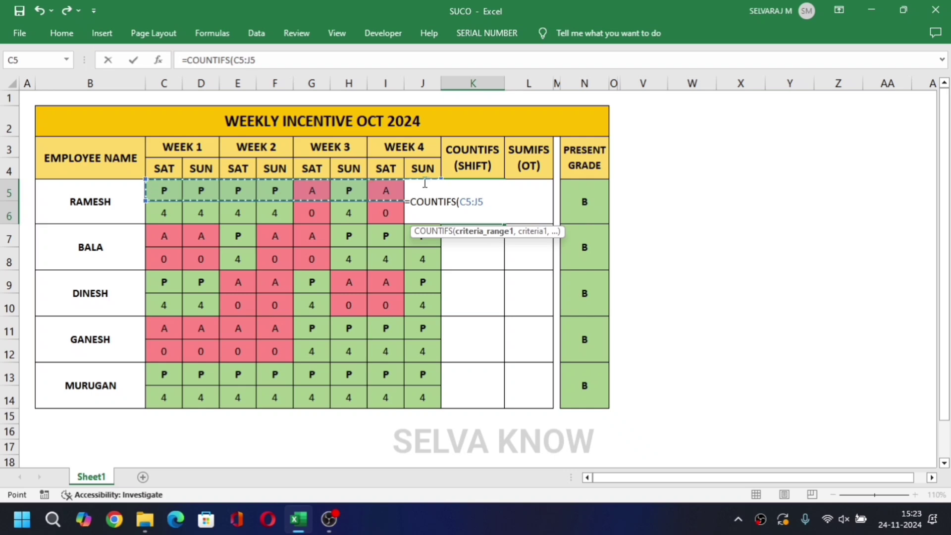
type(",\"P")
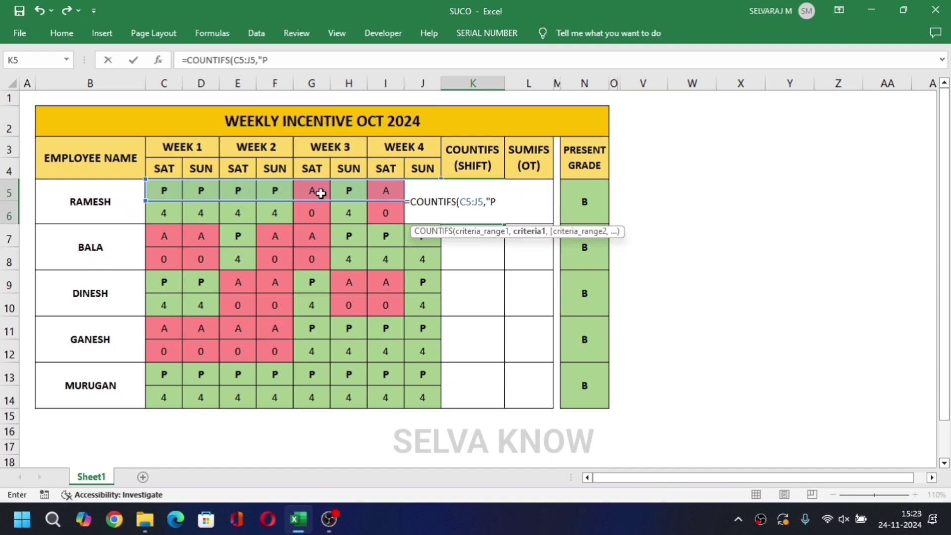
type(")")
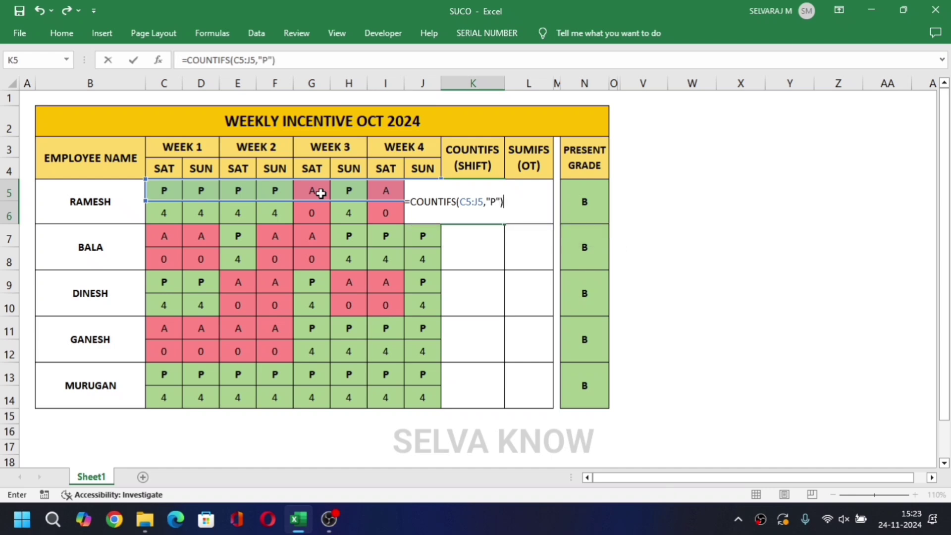
key("Return")
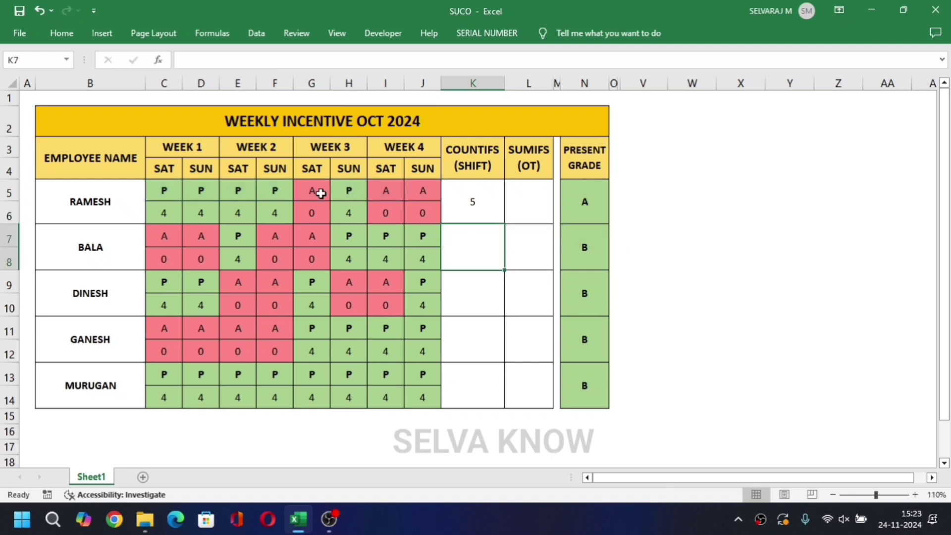
Copy the COUNTIFS formula from K5 down the shift column to the last employee's row
left_click(493, 212)
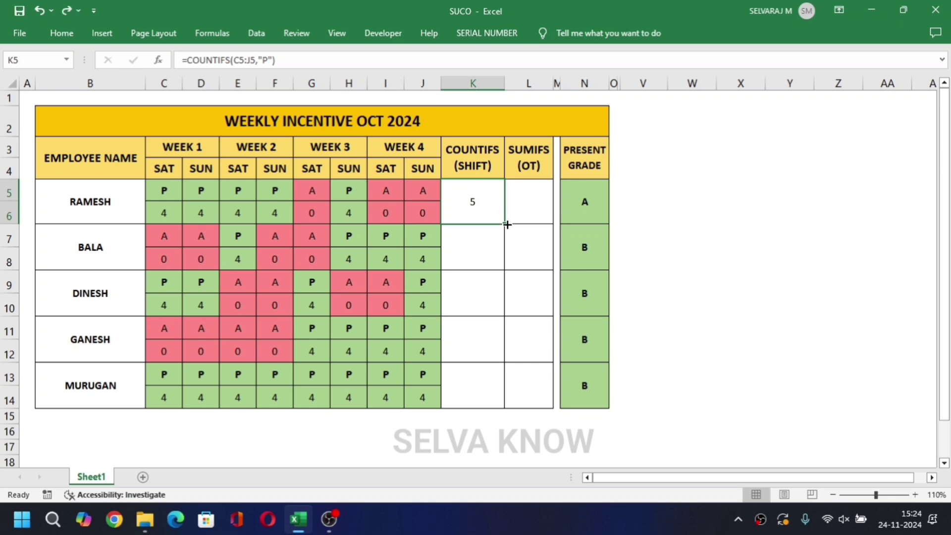
left_click_drag(505, 223, 497, 381)
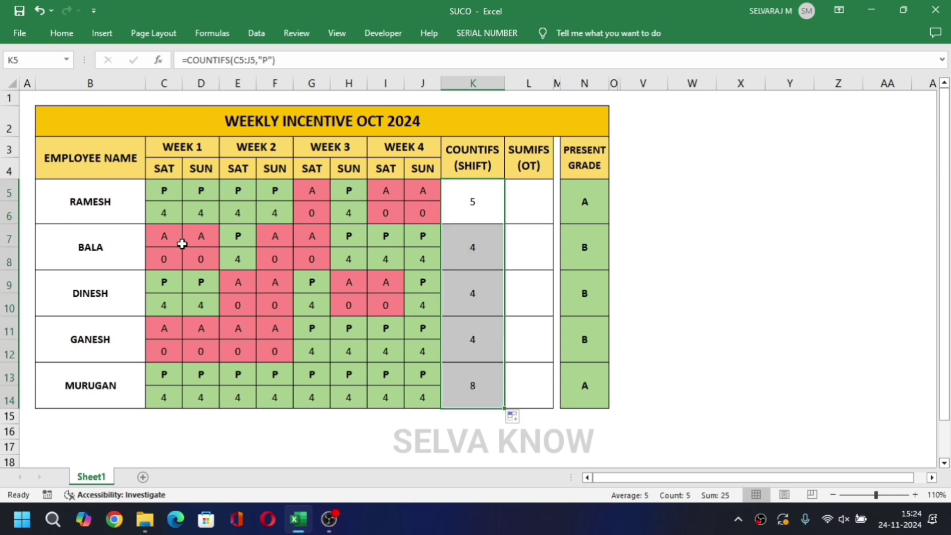
Check each employee's shift count against their attendance row and review the COUNTIFS formula in K5
left_click(73, 252)
left_click(476, 246)
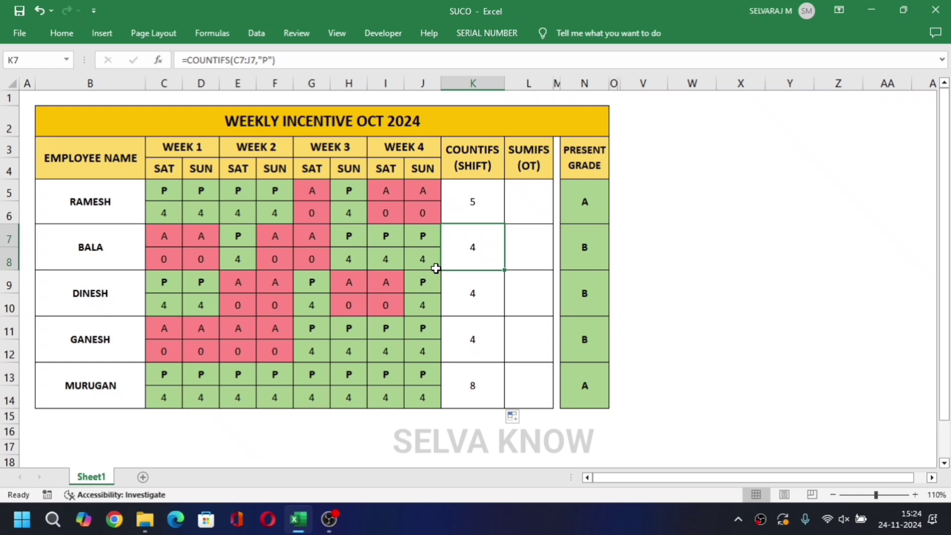
left_click(72, 292)
left_click(502, 295)
left_click(86, 335)
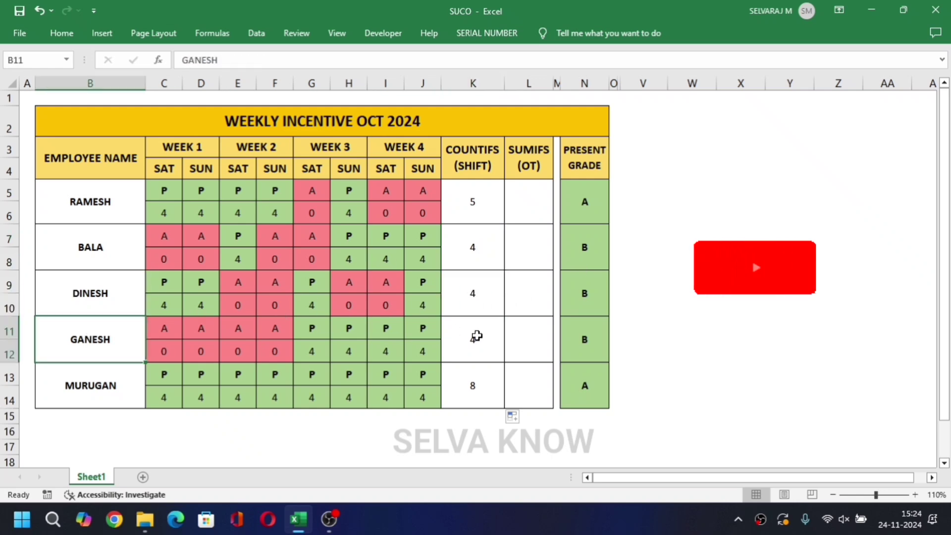
left_click(475, 335)
left_click(106, 396)
left_click(478, 383)
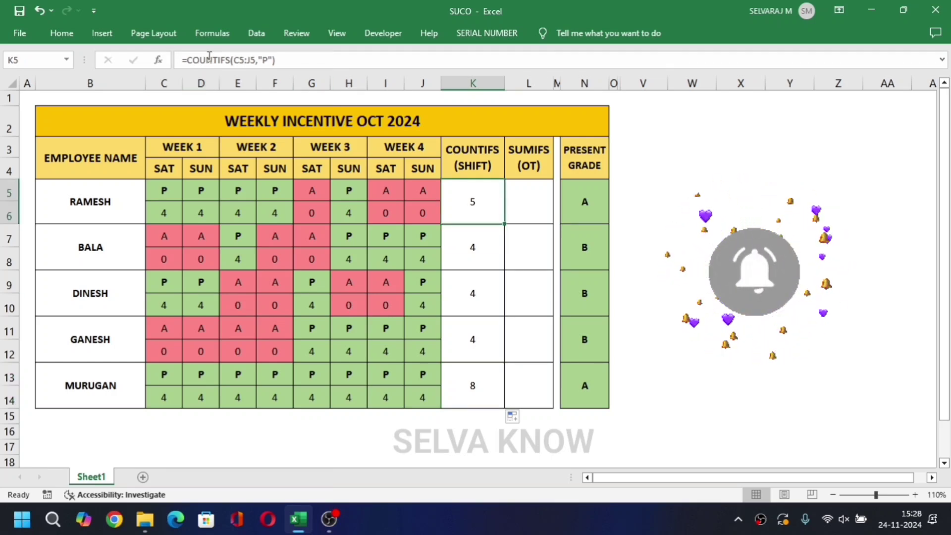
left_click(221, 60)
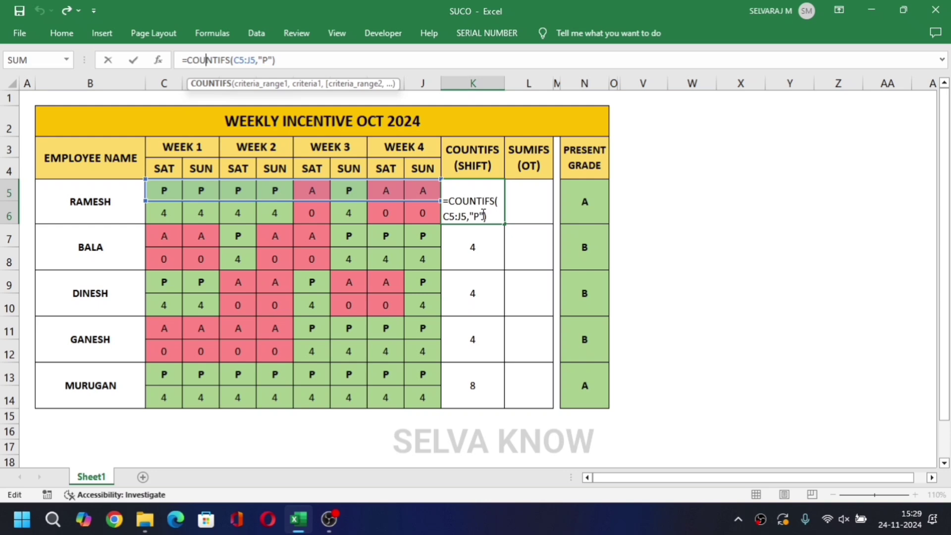
key("Return")
left_click(454, 195)
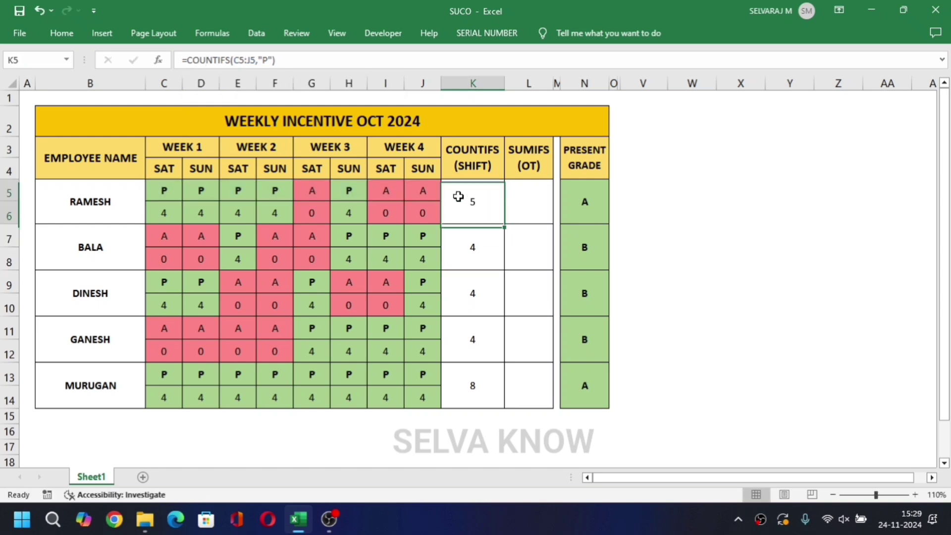
left_click(89, 209)
left_click(160, 189)
left_click(473, 202)
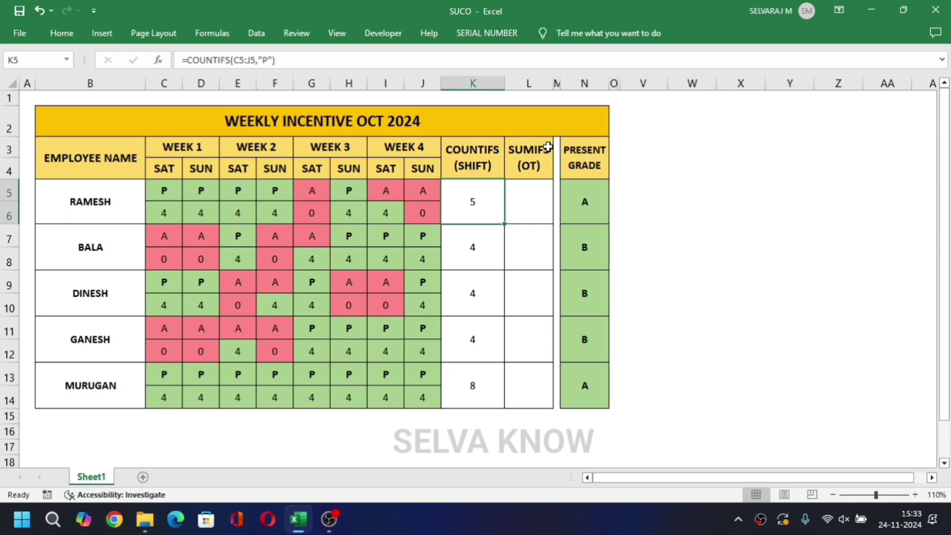
Try totalling the first employee's overtime hours in L5 with =SUM(C6:J6)
left_click(532, 171)
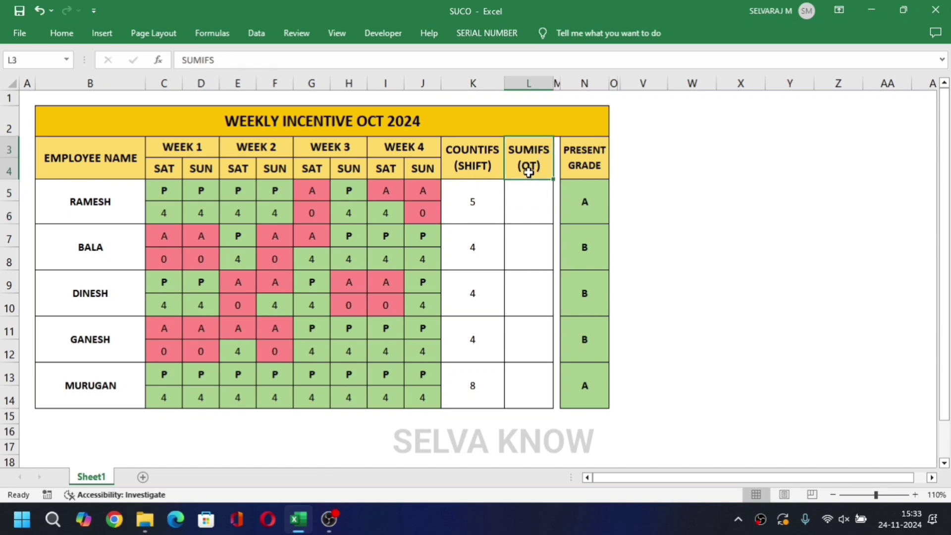
left_click(539, 207)
left_click_drag(155, 214, 431, 213)
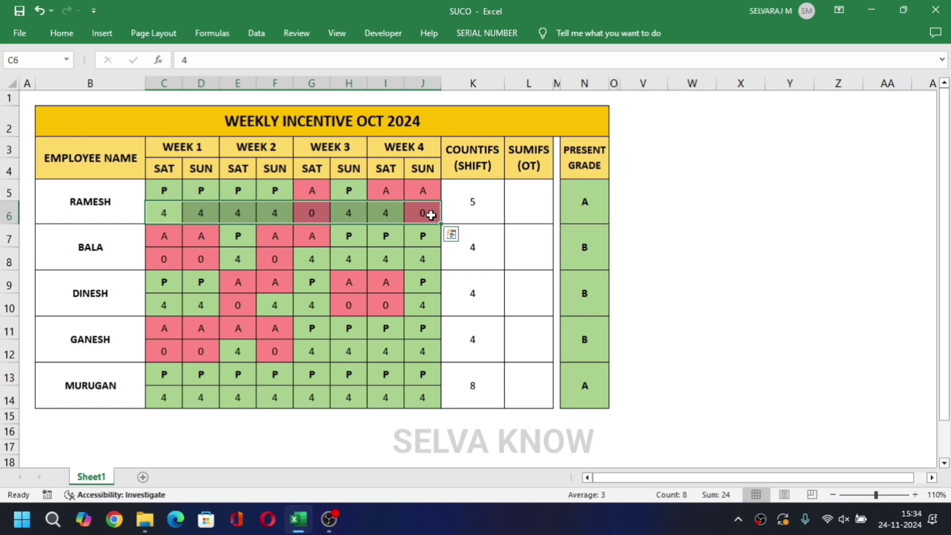
left_click(532, 212)
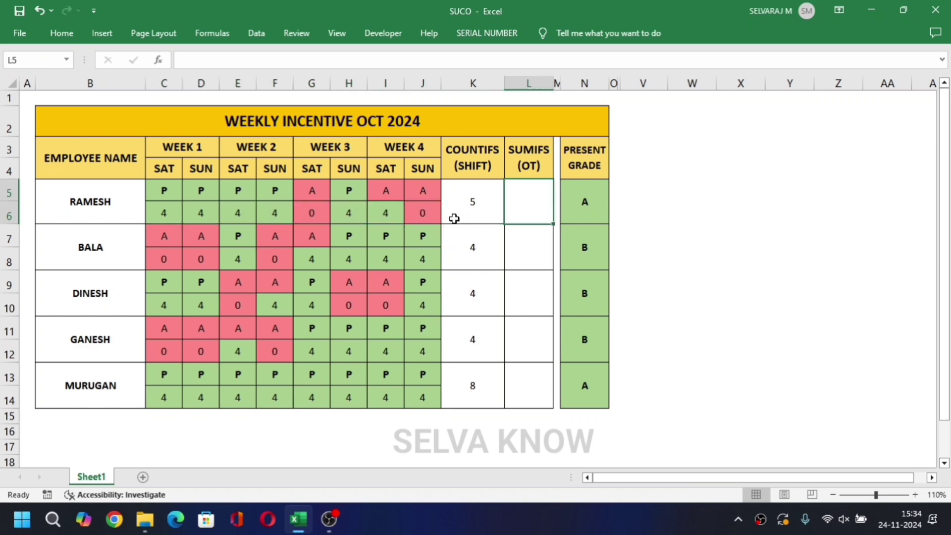
type("=SUM(")
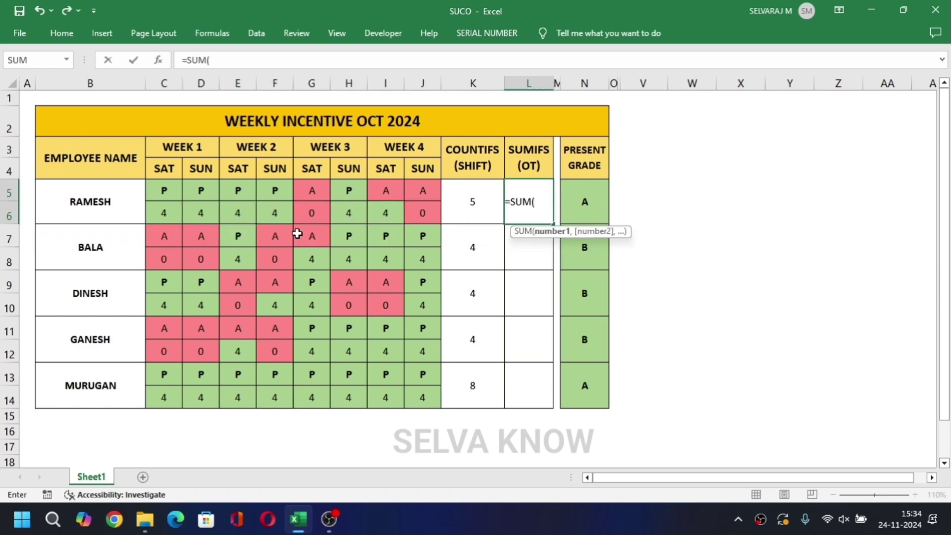
left_click_drag(159, 213, 427, 208)
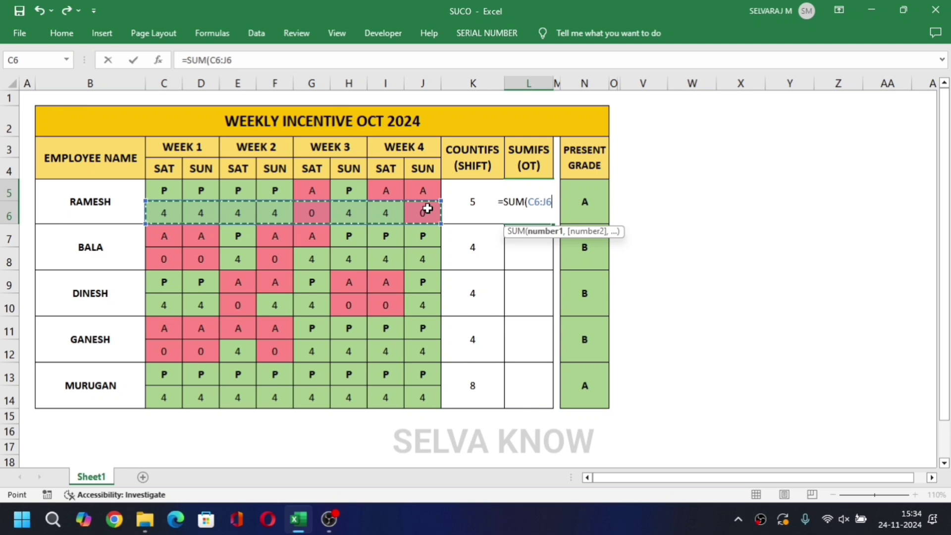
key("Return")
key("Up")
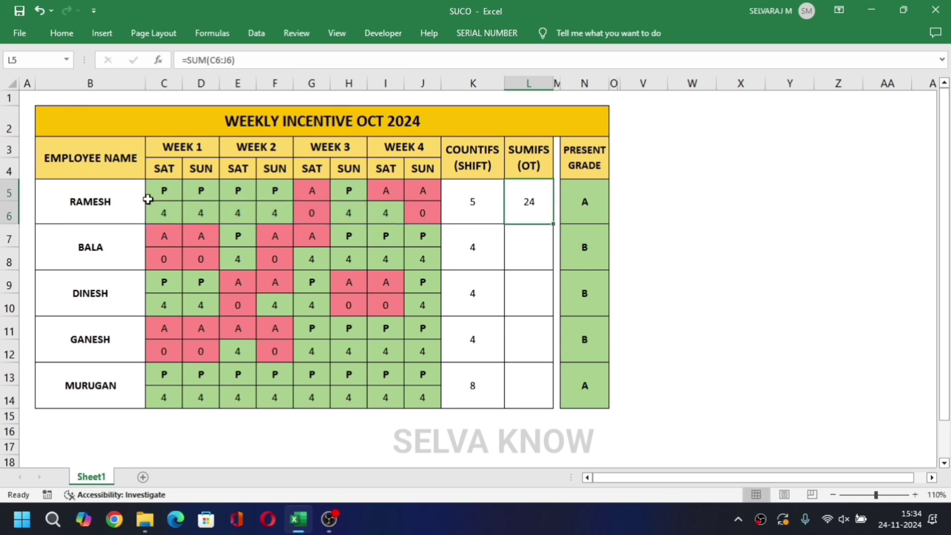
Compare the first employee's week 4 Saturday attendance mark with the overtime value beneath it
left_click(165, 193)
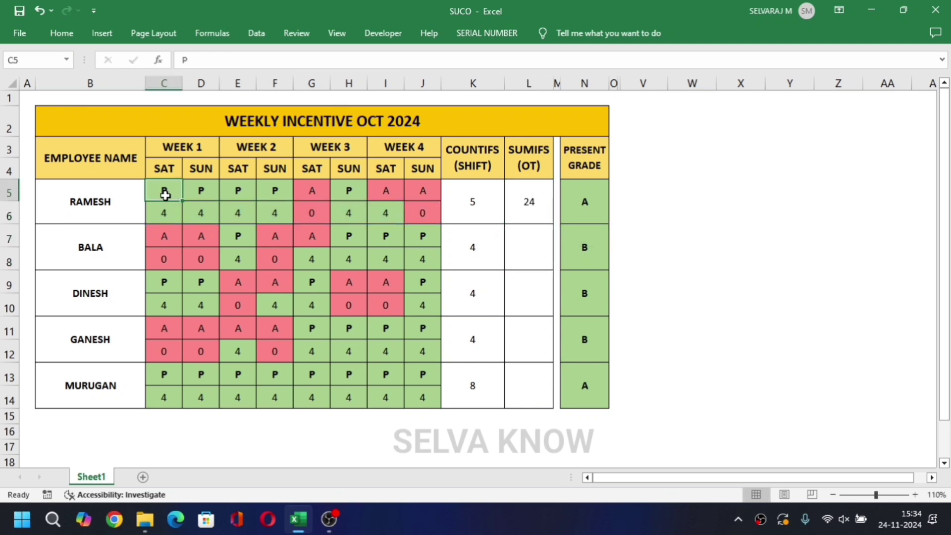
left_click(397, 208)
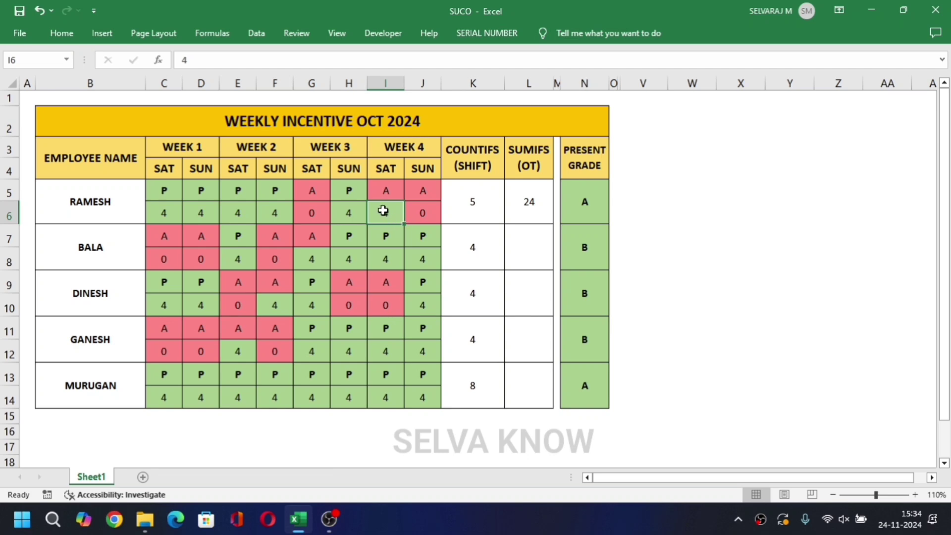
left_click(387, 188)
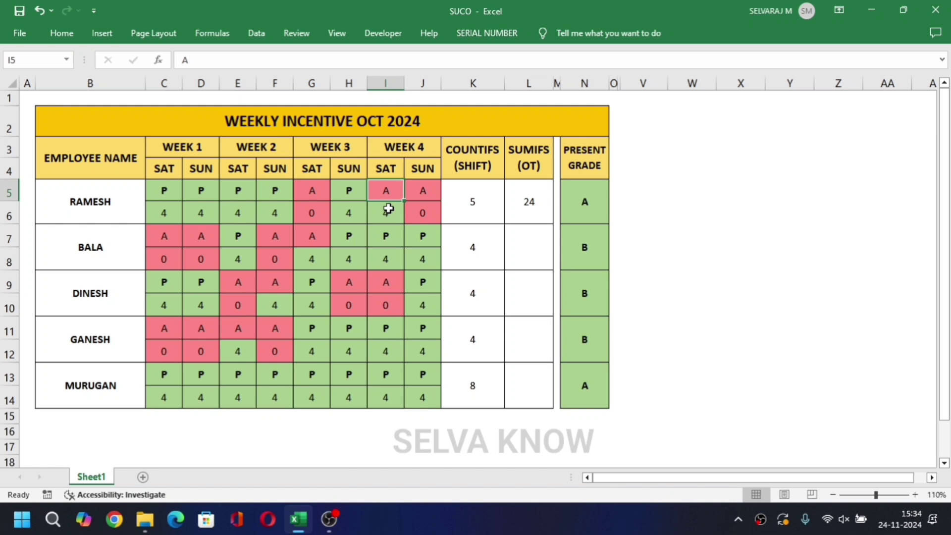
left_click(319, 116)
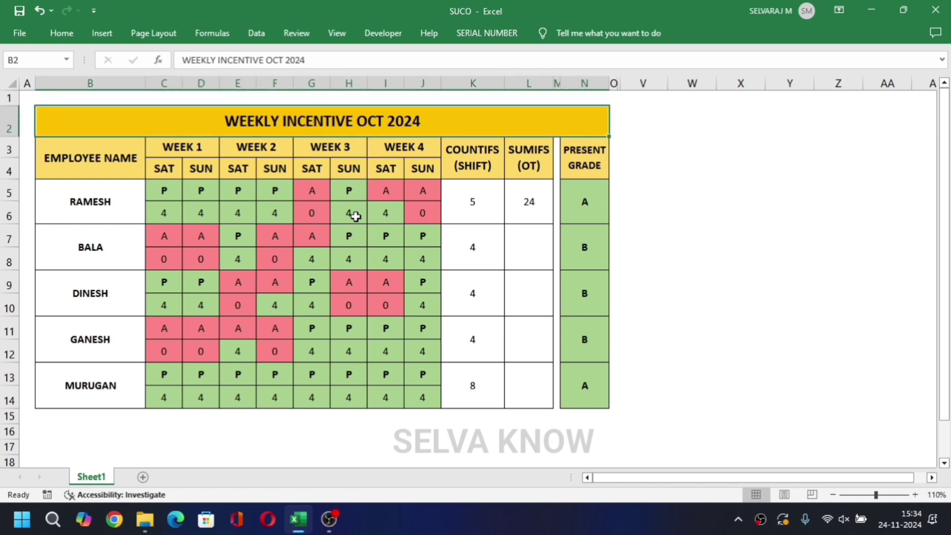
left_click(387, 215)
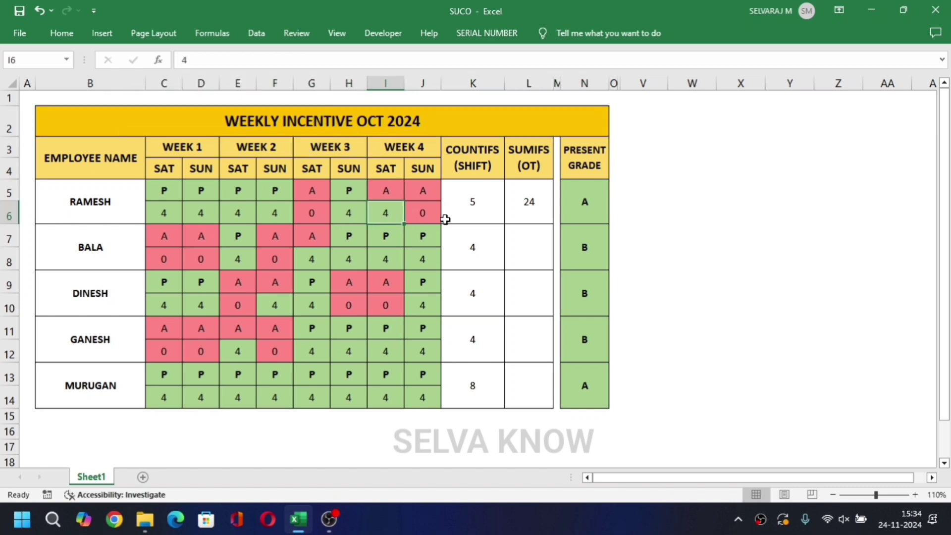
Replace the SUM total in L5 with a SUMIFS formula that uses C6:J6 as the sum range
left_click(522, 213)
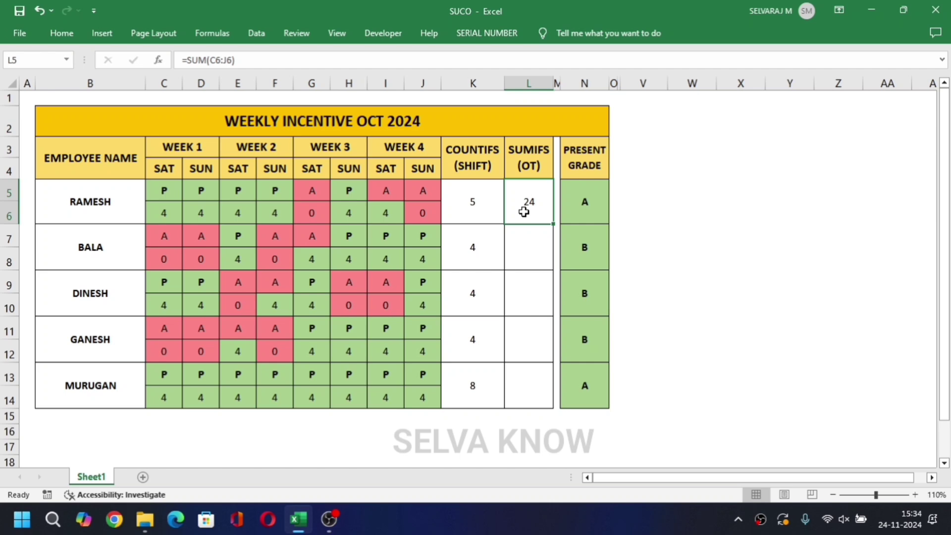
key("Delete")
type("=SUM")
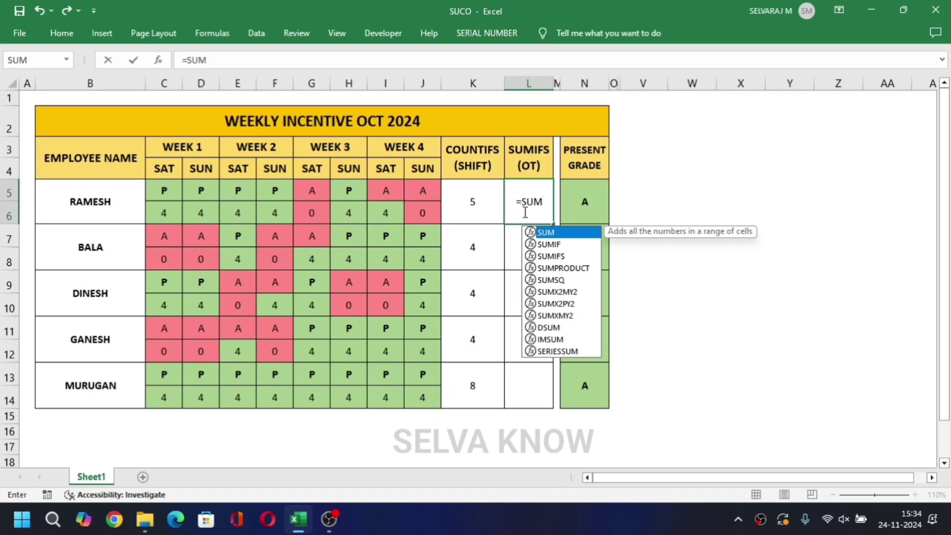
key("Down")
key("Down")
key("Tab")
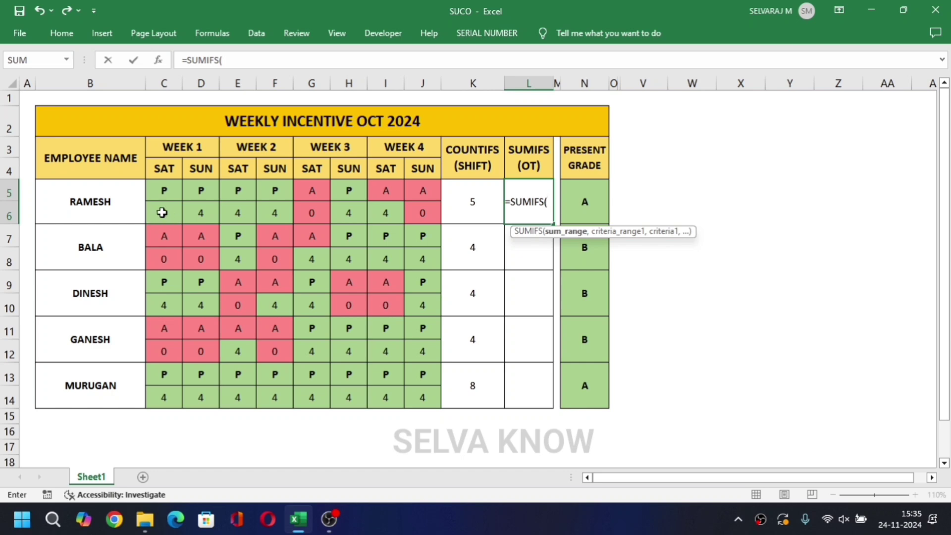
left_click_drag(162, 212, 422, 211)
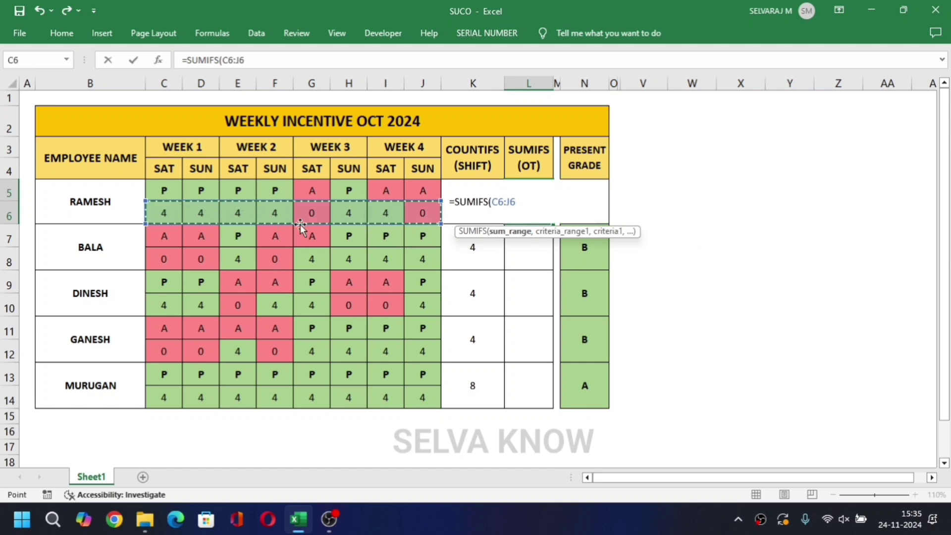
Complete the SUMIFS in L5 with criteria range C5:J5 and criterion "P"
type(",")
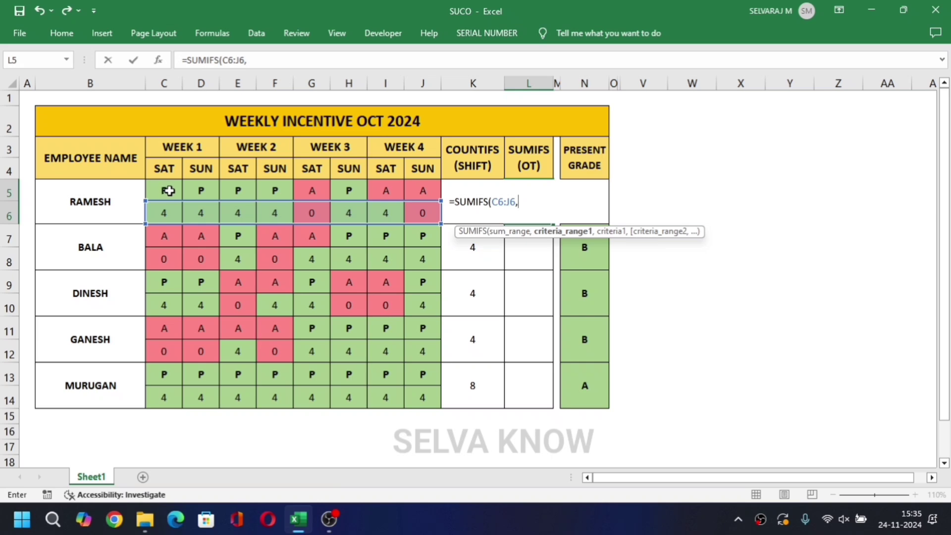
left_click_drag(169, 191, 421, 194)
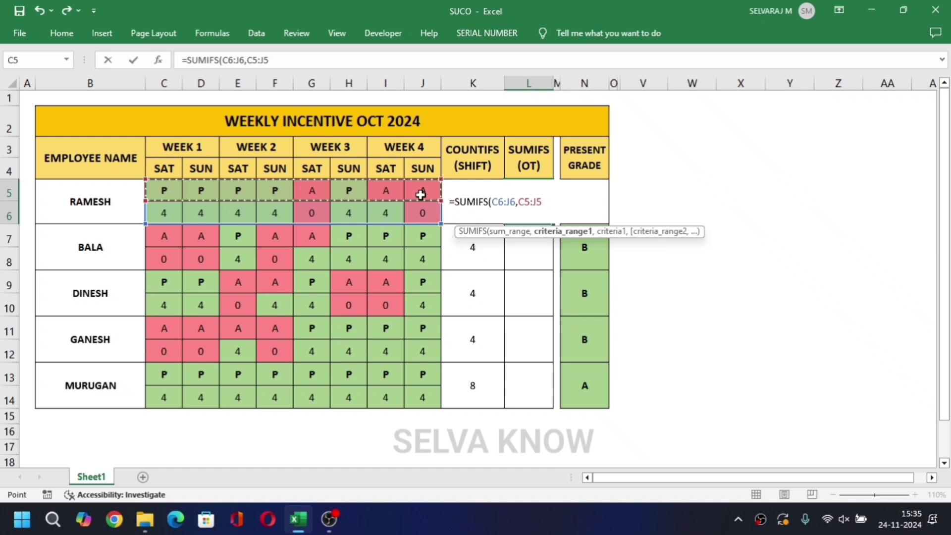
type(",")
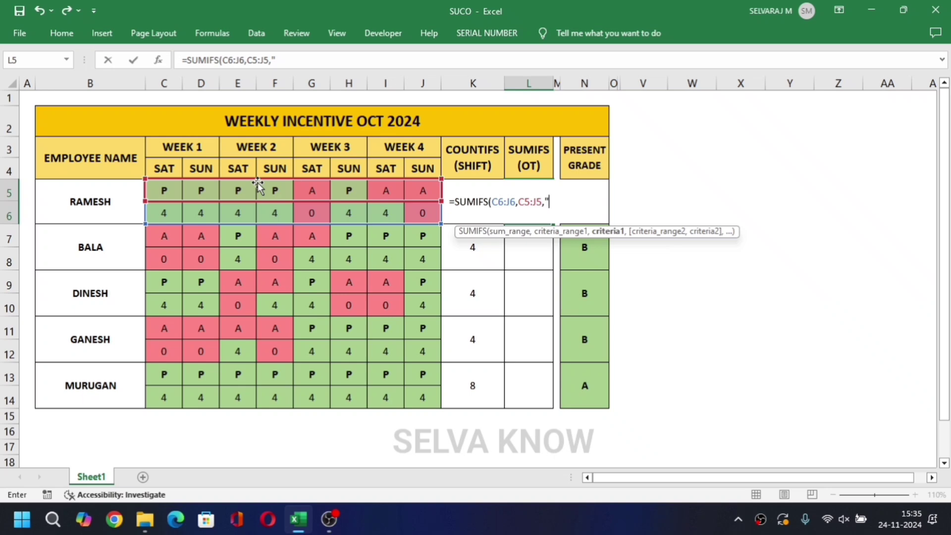
type("P")
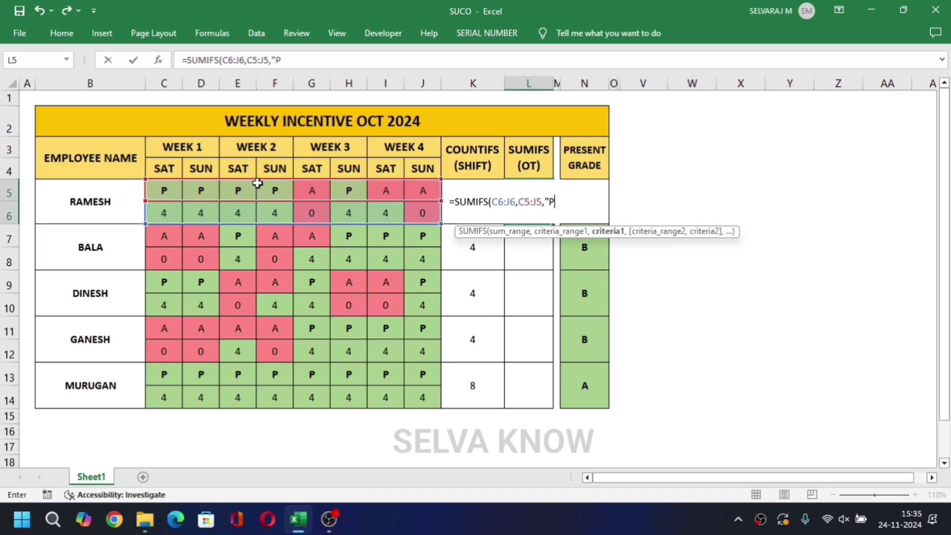
key("Return")
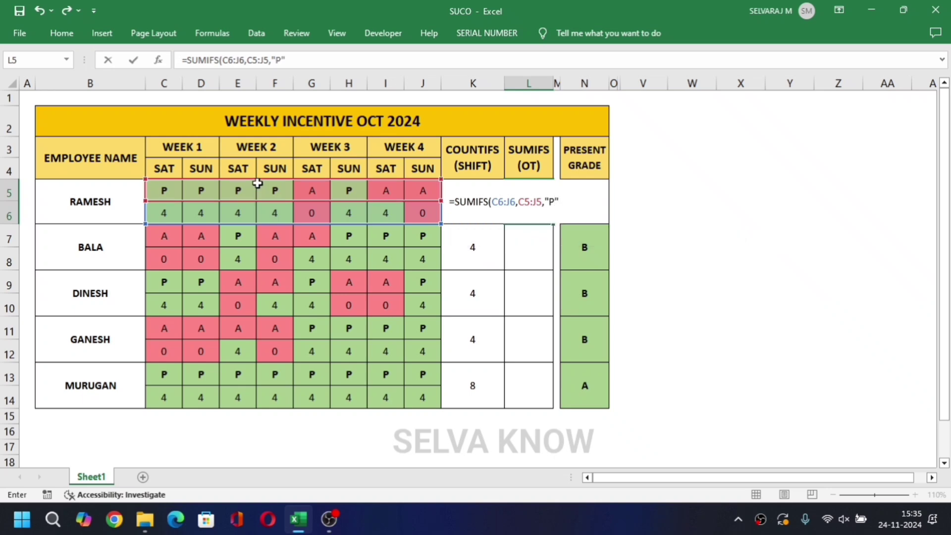
key("Return")
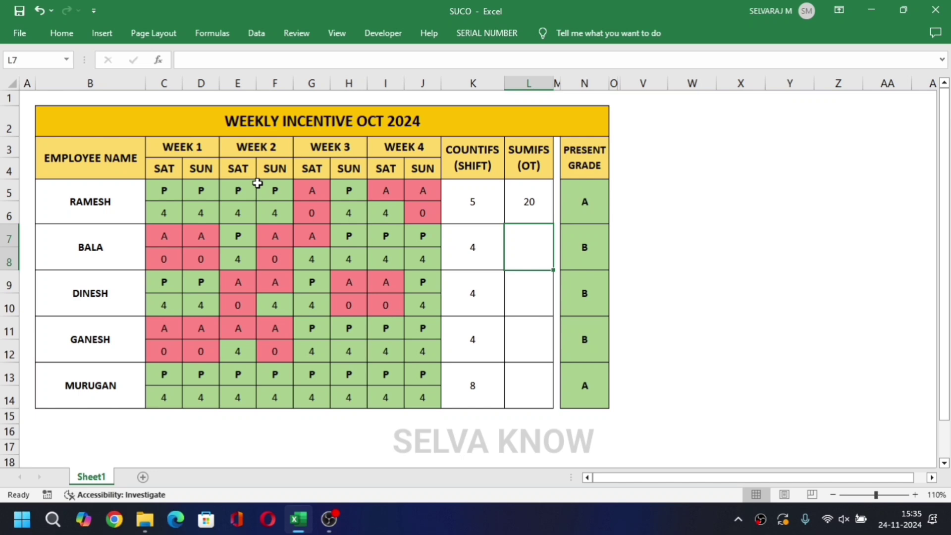
Check the SUMIFS result in L5 against the first employee's overtime hours in row 6
key("Up")
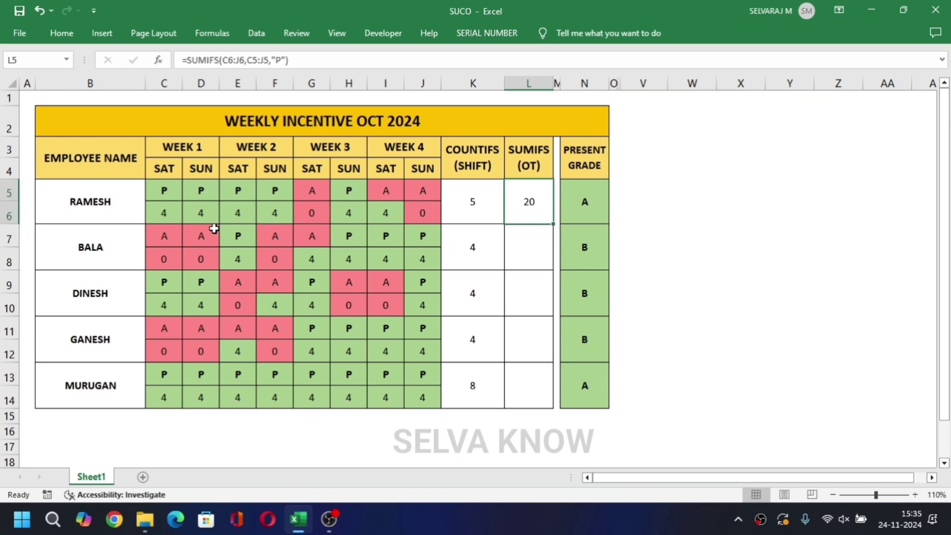
left_click(166, 210)
key("Right")
key("Right")
key("Right")
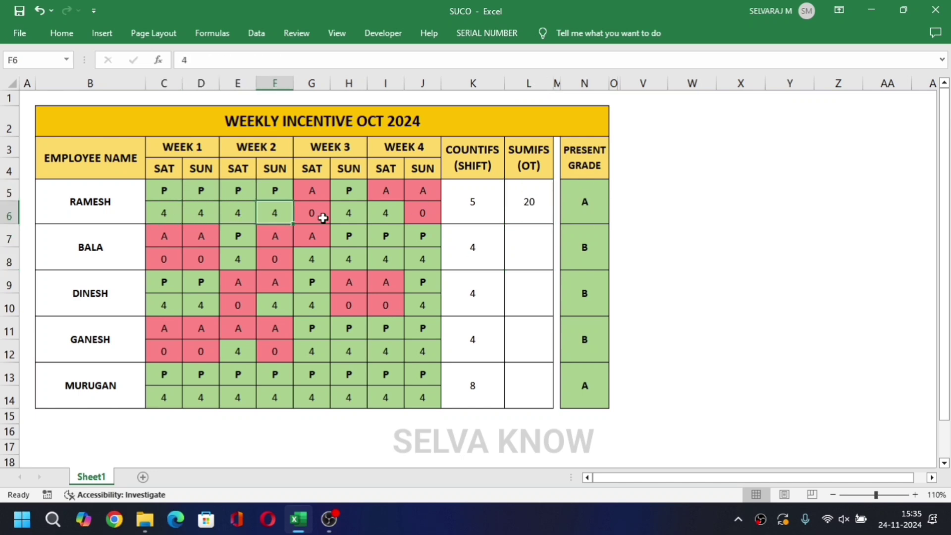
left_click(350, 213)
left_click(396, 213)
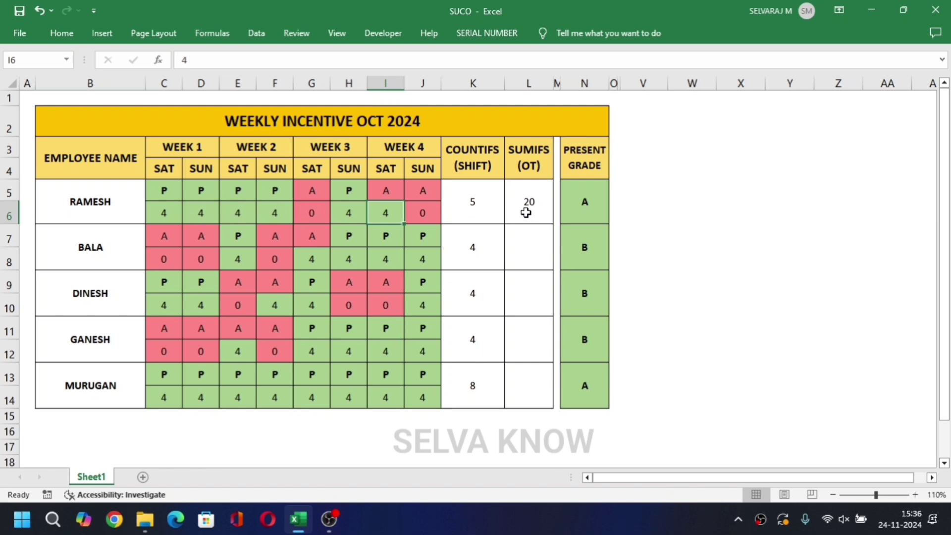
Compare the first employee's week 4 Saturday and week 1 Saturday attendance marks with the overtime hours beneath them
left_click(392, 190)
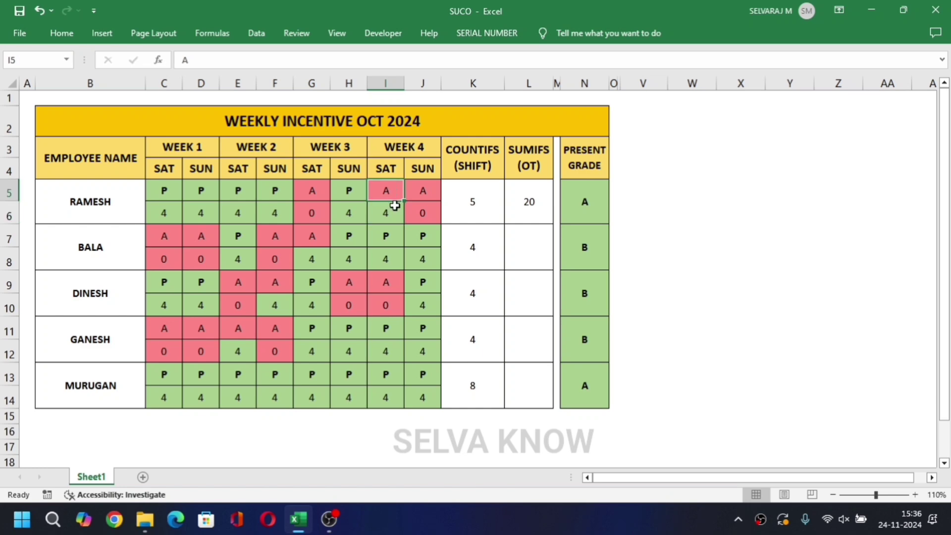
left_click(390, 208)
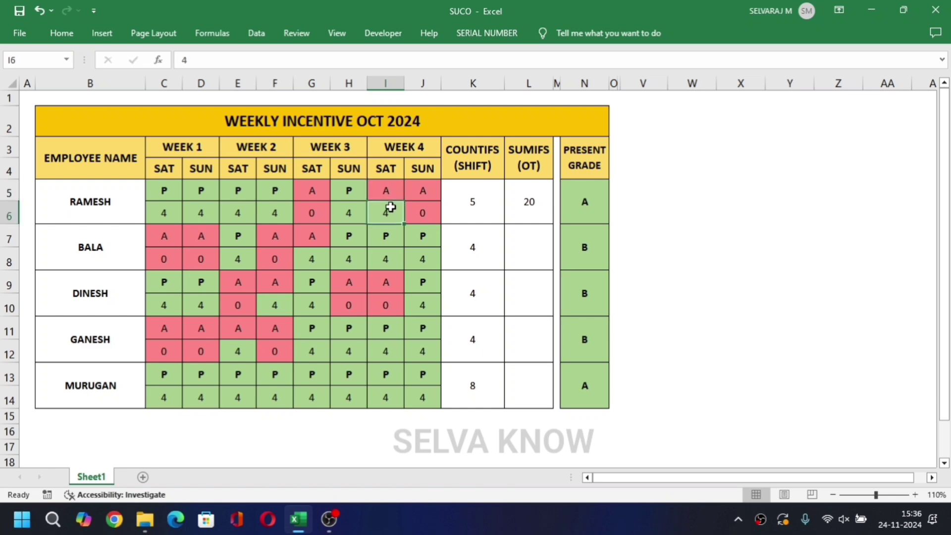
left_click(171, 194)
left_click(175, 212)
left_click(166, 189)
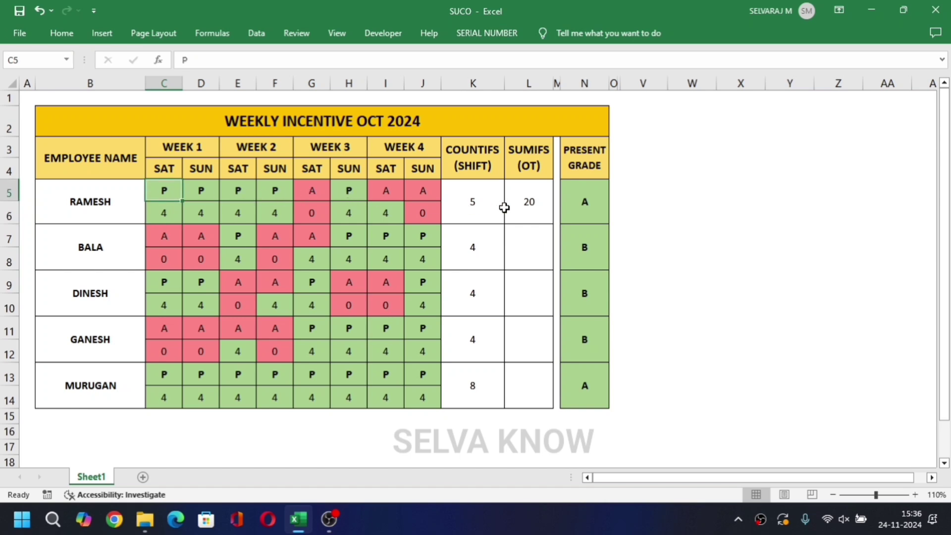
left_click(522, 206)
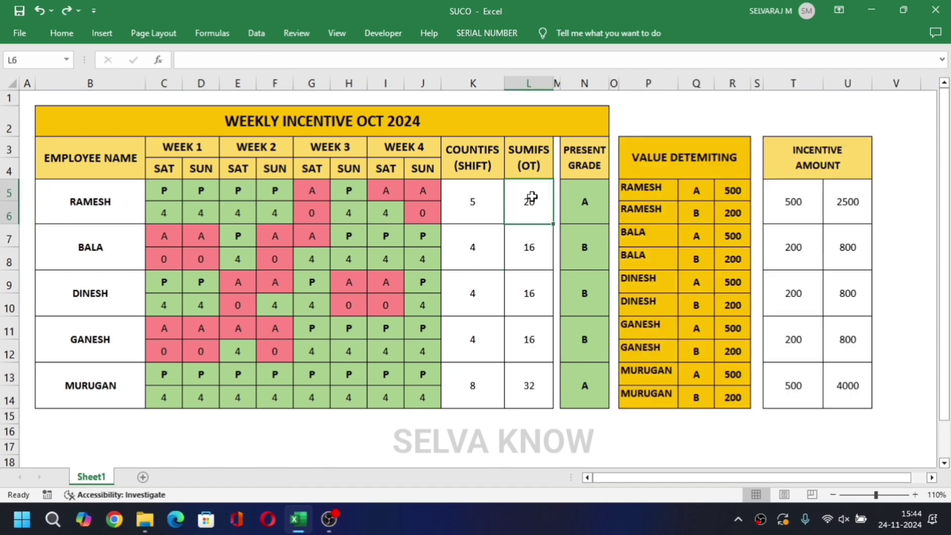
Review the overtime column, the incentive amount formula in T5 and the value table it draws on
left_click(526, 179)
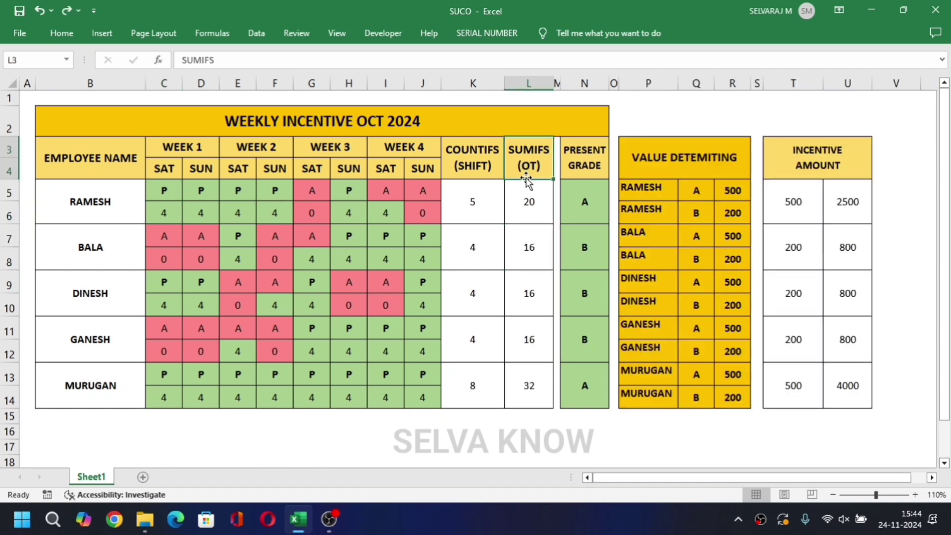
left_click(523, 207)
left_click(787, 205)
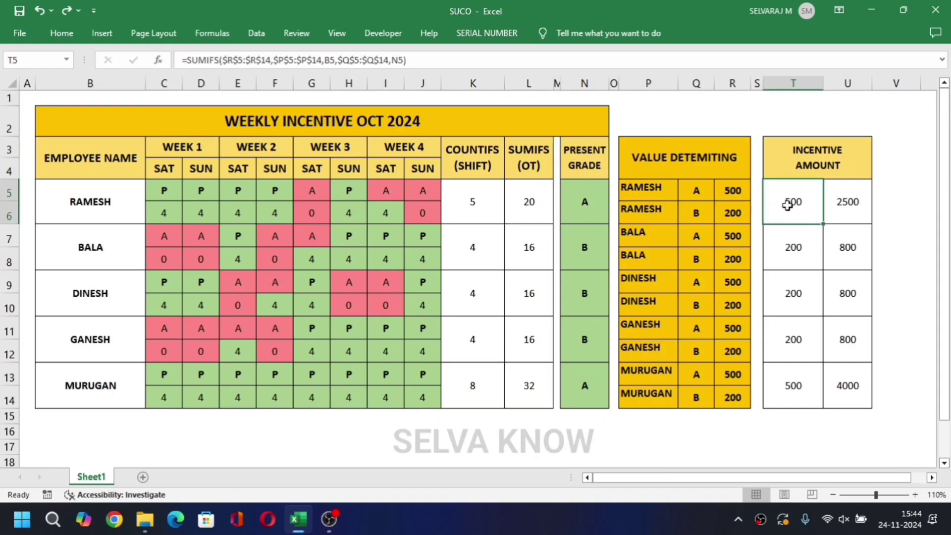
left_click(659, 200)
left_click(666, 158)
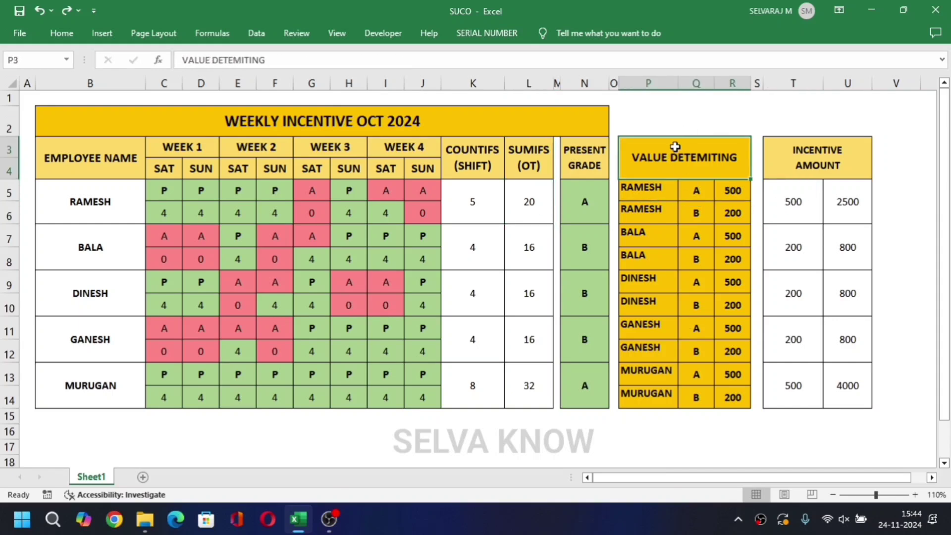
Compare the A and B present grades in N5 and N7 with the matching grade amounts in the value table
left_click(582, 203)
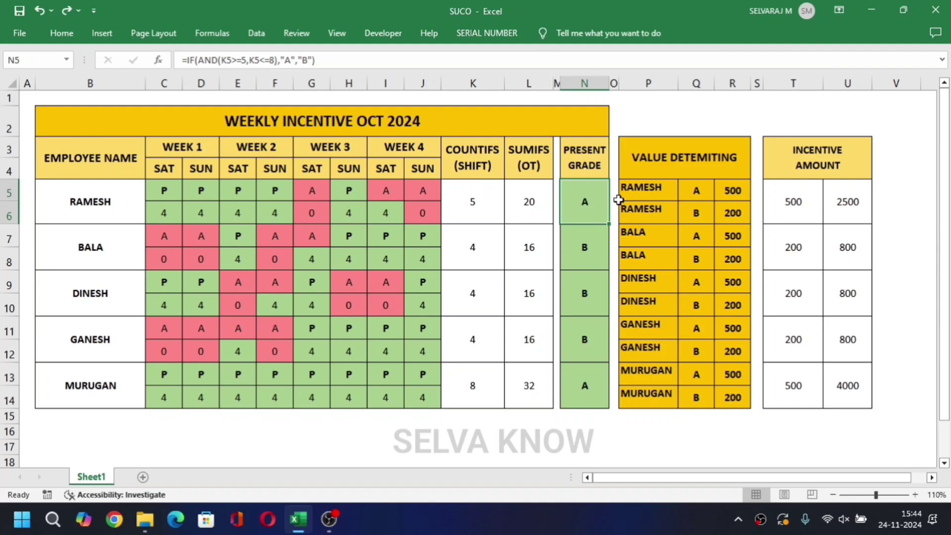
left_click(697, 195)
left_click(732, 196)
left_click(588, 263)
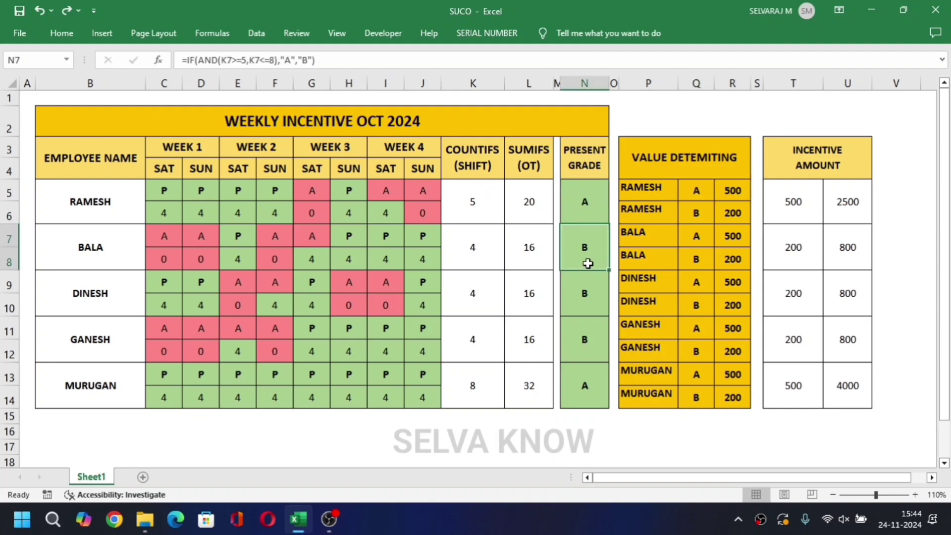
left_click(697, 212)
left_click(739, 212)
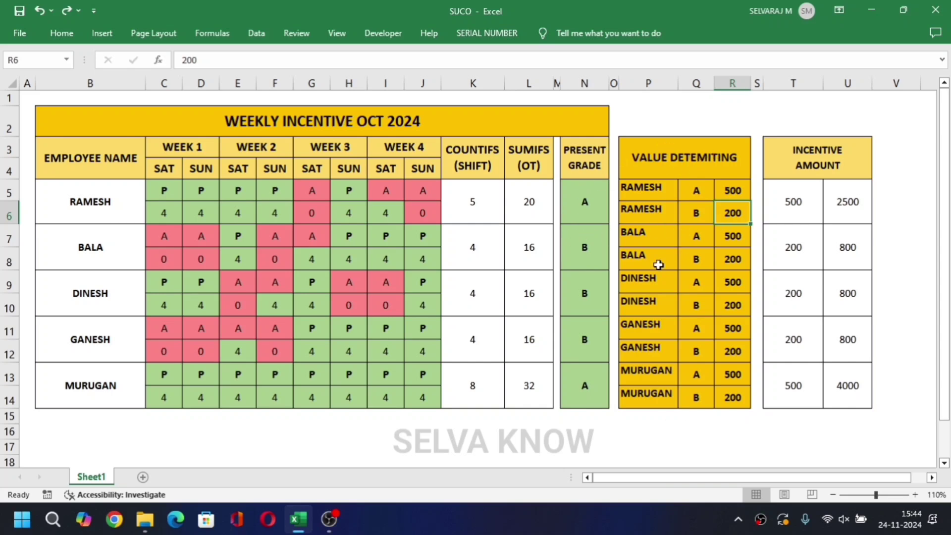
Clear the incentive amounts in column T and start a SUMIFS formula in T5 with sum range $R$5:$R$14
left_click_drag(793, 193, 779, 382)
key("Delete")
left_click(813, 194)
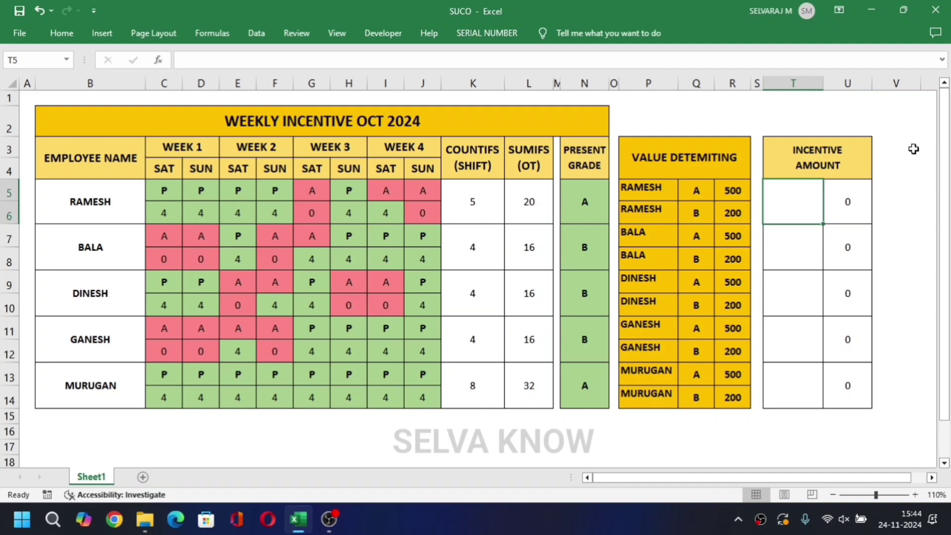
type("=SUM")
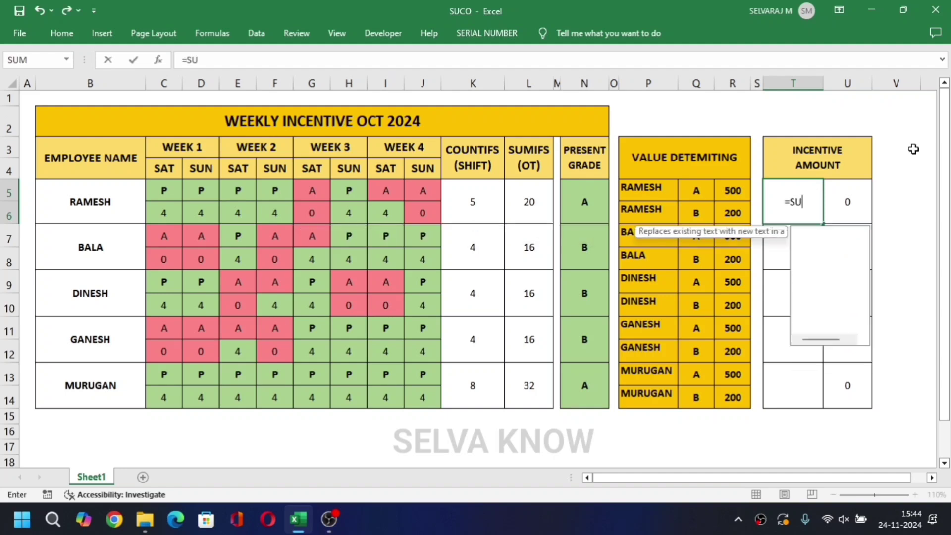
key("Down")
key("Down")
key("Tab")
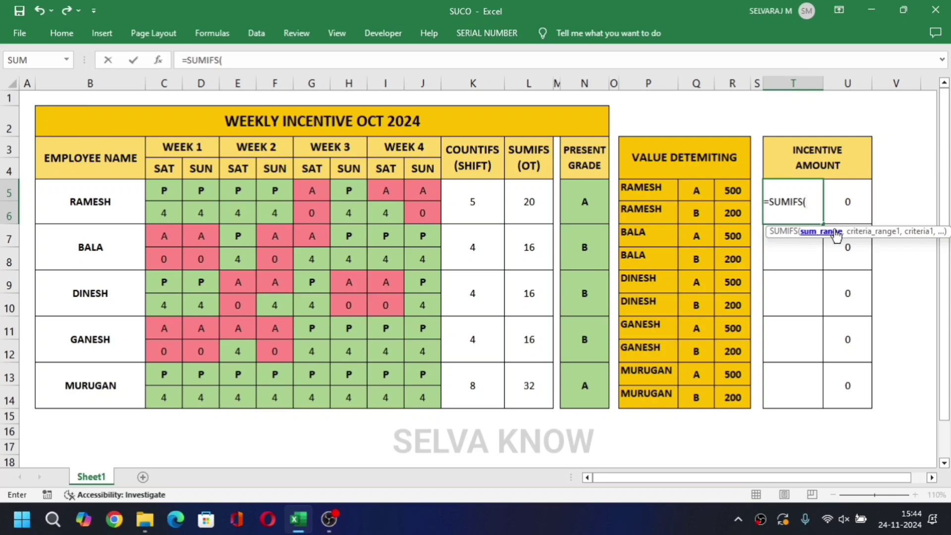
left_click_drag(734, 189, 741, 396)
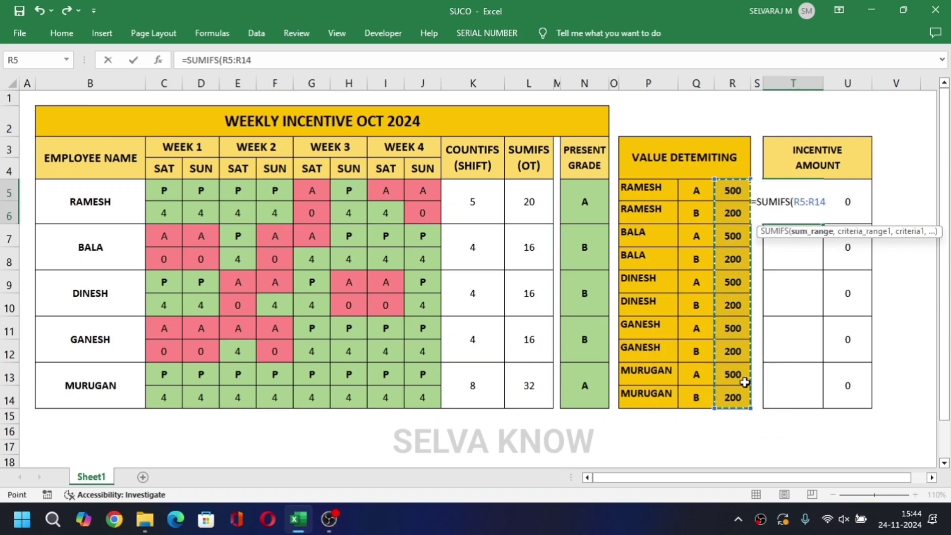
key("F4")
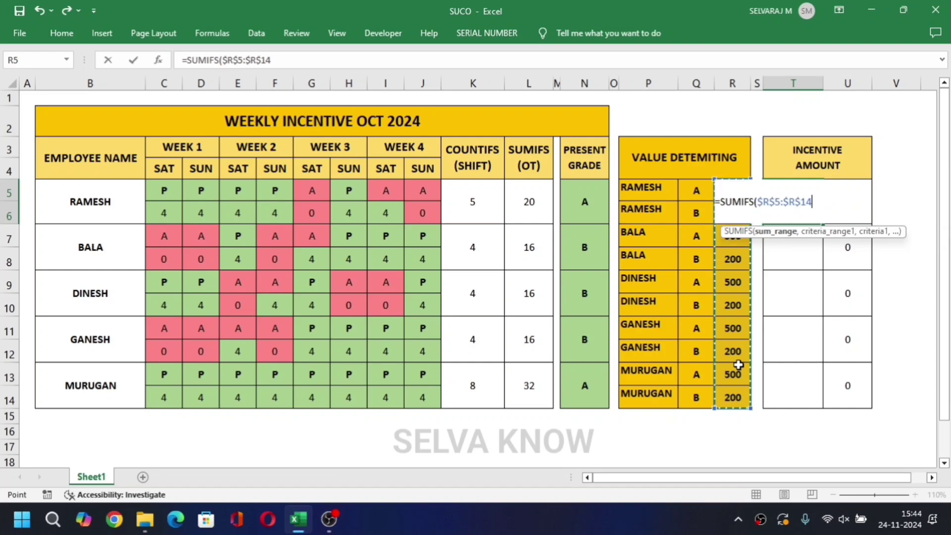
Add the grade condition to the T5 SUMIFS: criteria range $Q$5:$Q$14 with criterion N5
type(",")
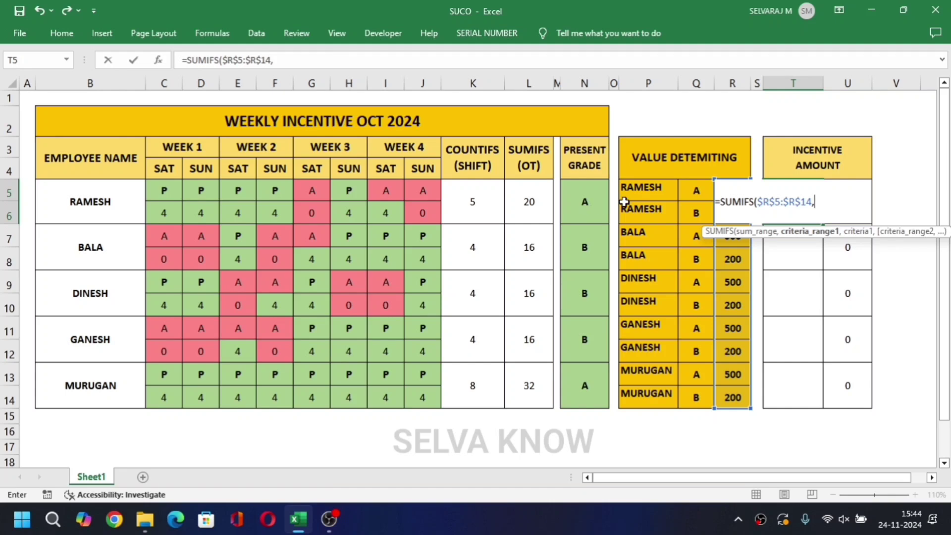
left_click_drag(699, 193, 694, 399)
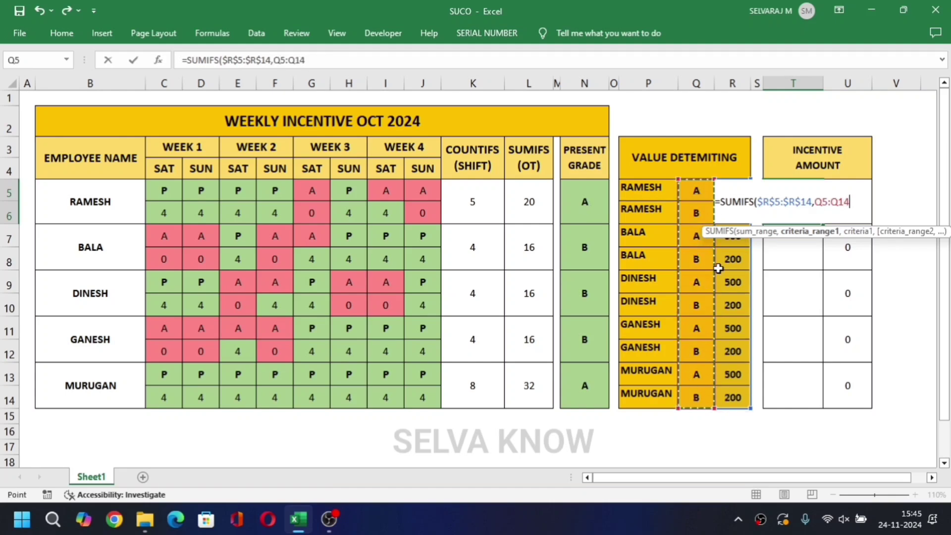
key("F4")
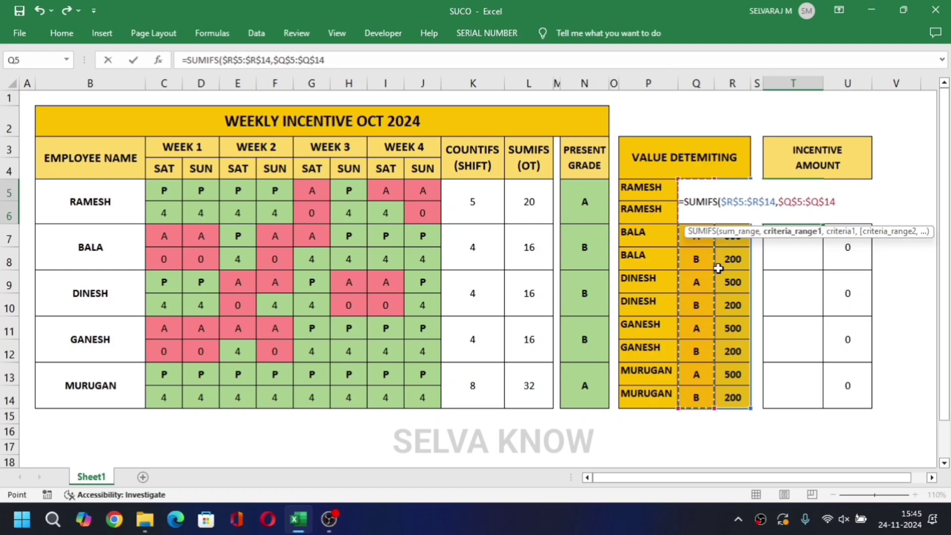
type(",")
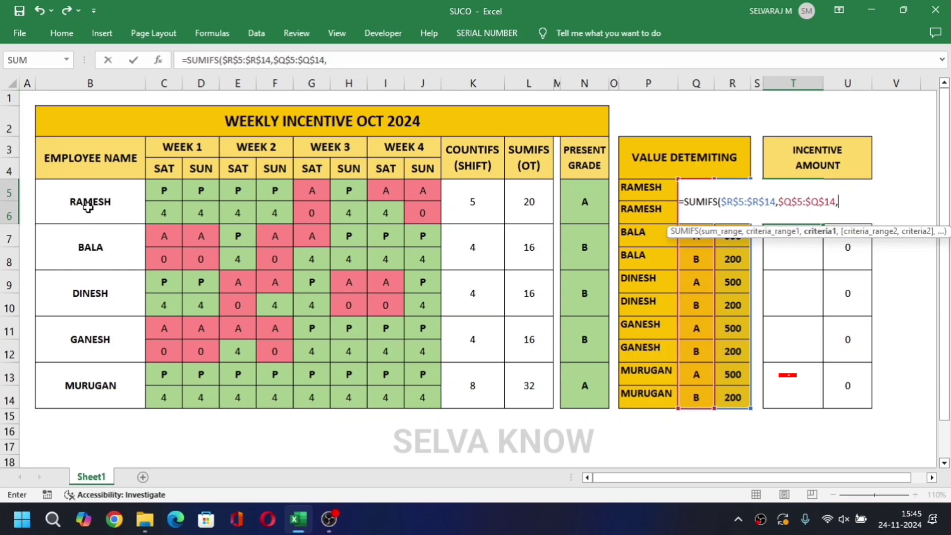
left_click(583, 198)
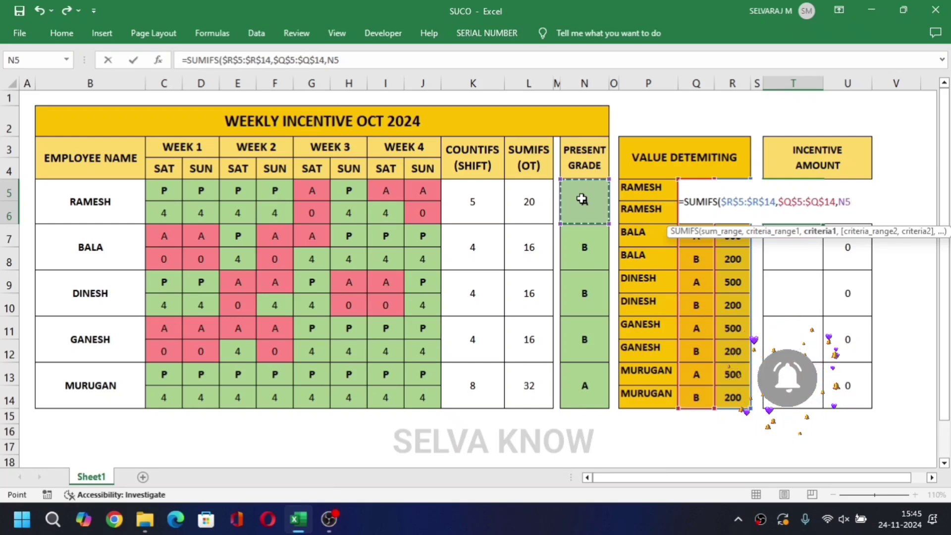
Complete the T5 SUMIFS with the name condition: criteria range $P$5:$P$14 with criterion B5
type(",")
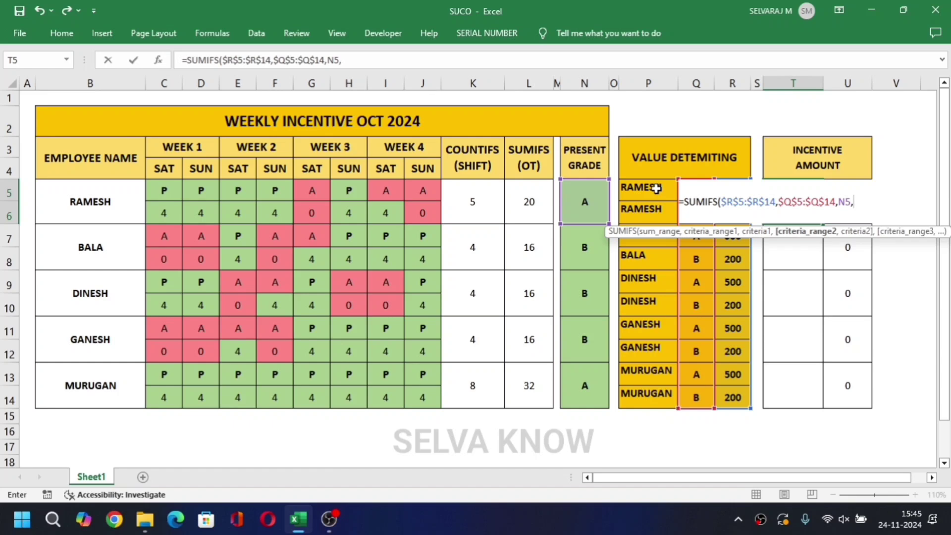
left_click_drag(656, 188, 663, 392)
key("F4")
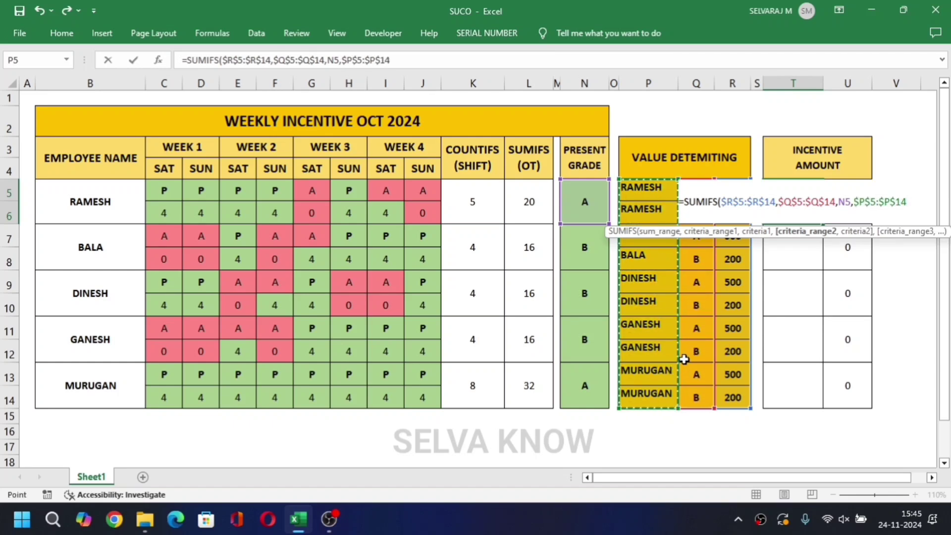
type(",")
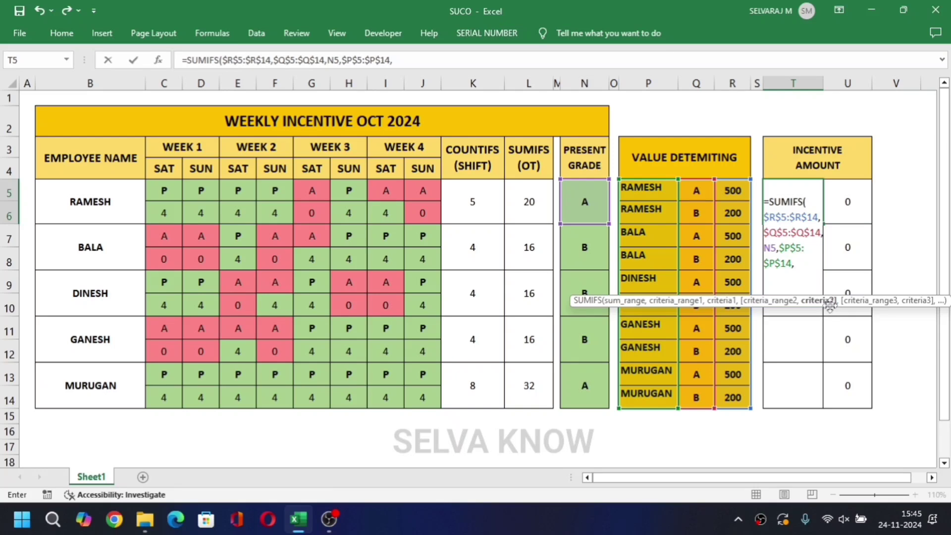
left_click(97, 204)
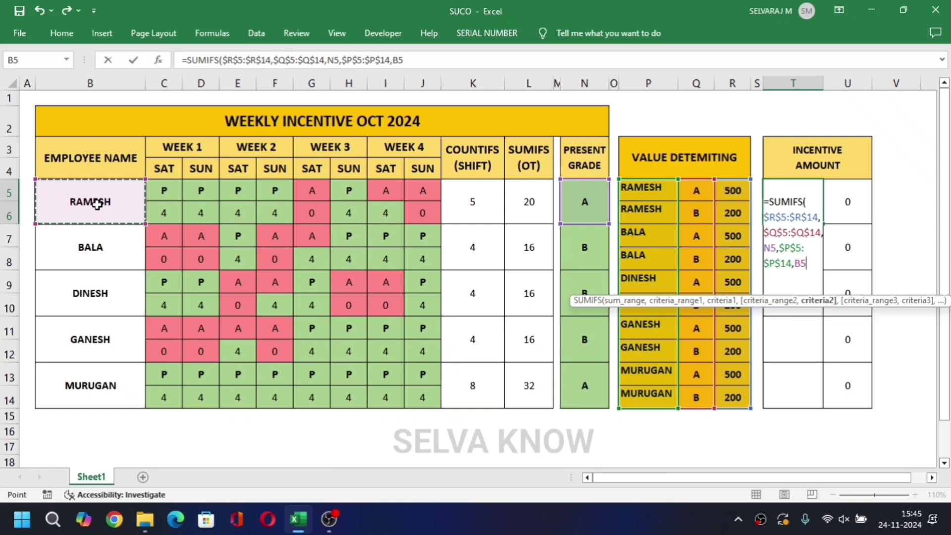
type(")")
key("Return")
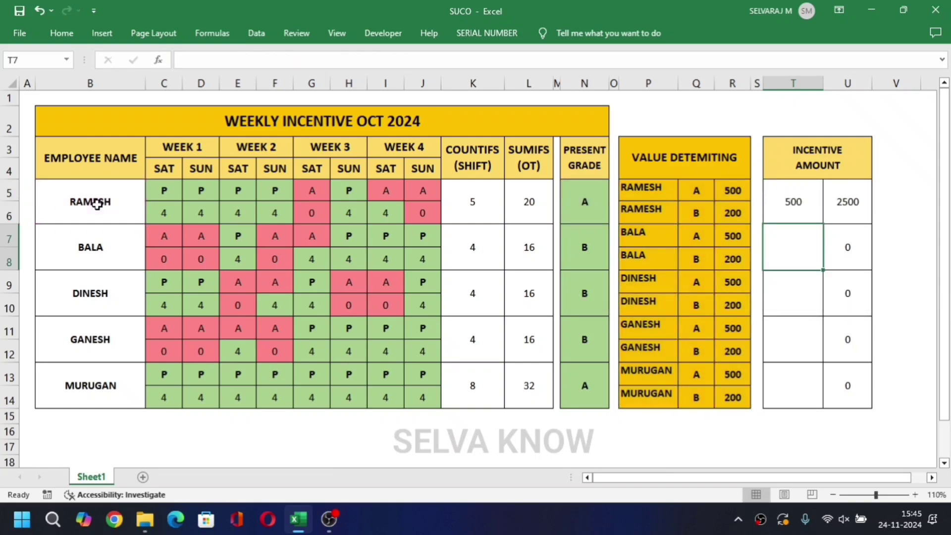
Compare the name in B5 and grade in N5 with row 5 of the value table and the incentive amount in T5
left_click(570, 196)
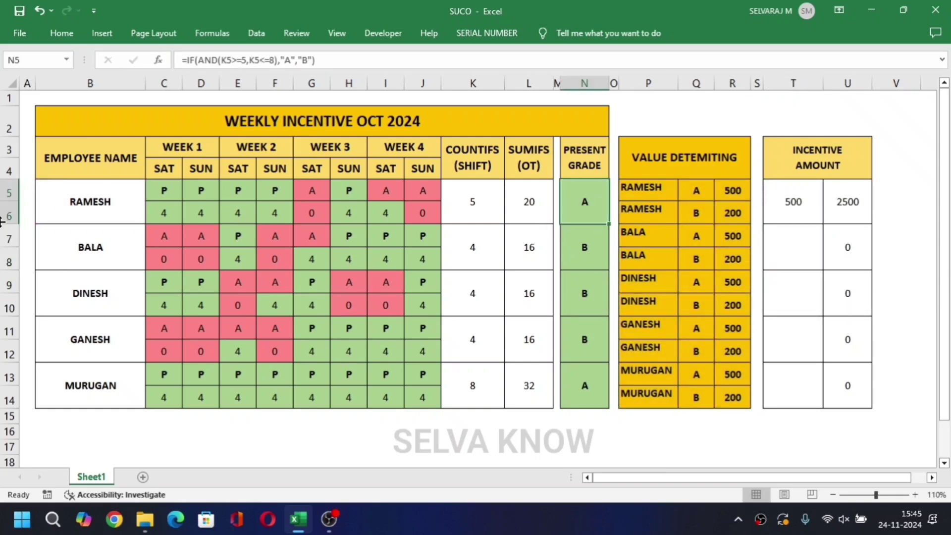
left_click(64, 213)
left_click(588, 200)
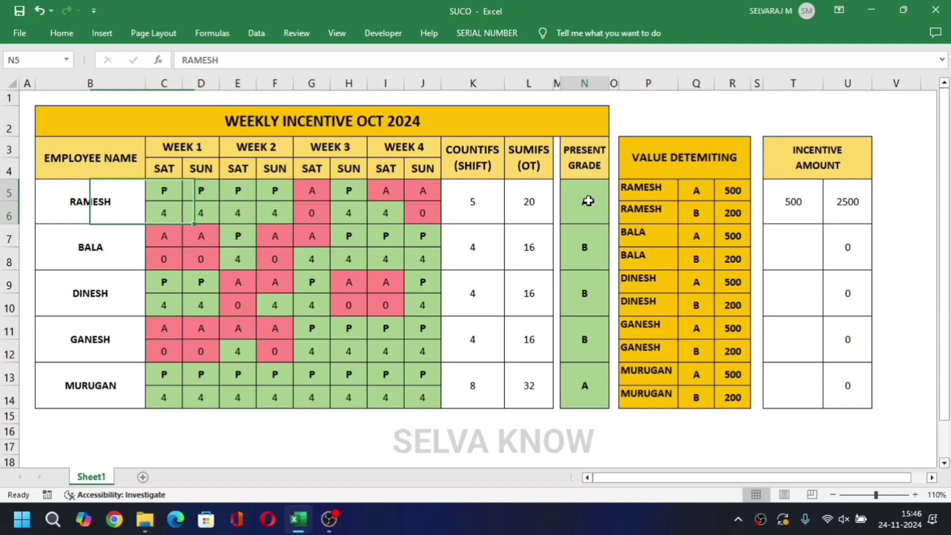
left_click(629, 188)
left_click(698, 192)
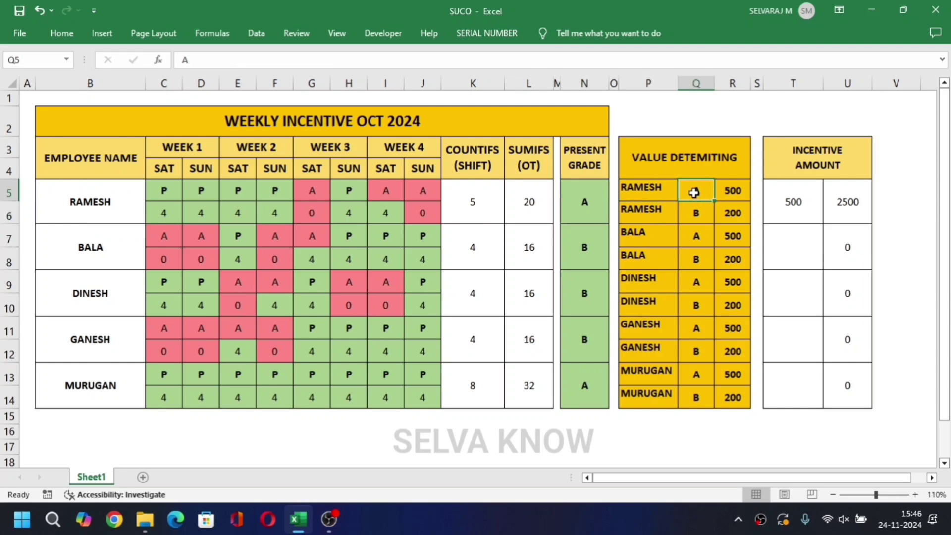
left_click(733, 191)
left_click(799, 203)
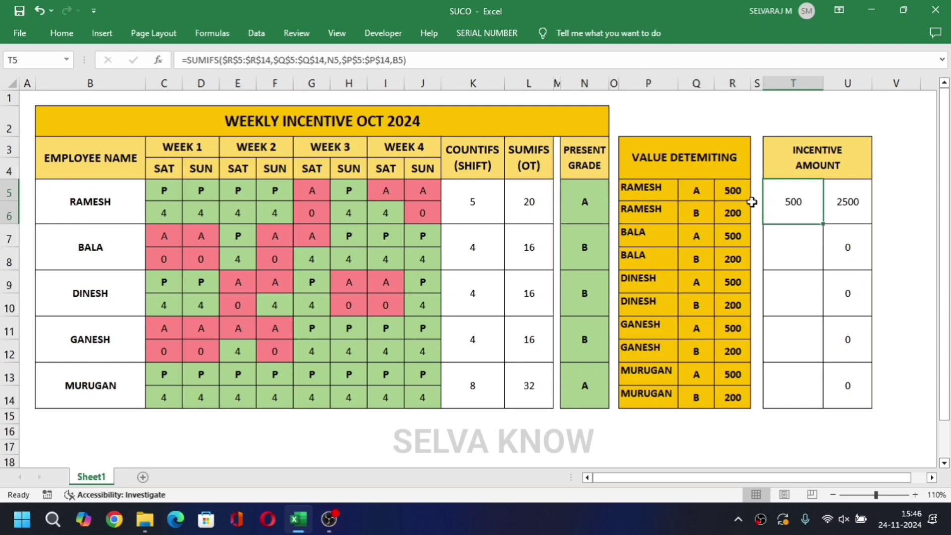
Match the name in B7 and grade in N7 to the corresponding name, grade and amount entries in the value table
left_click(769, 249)
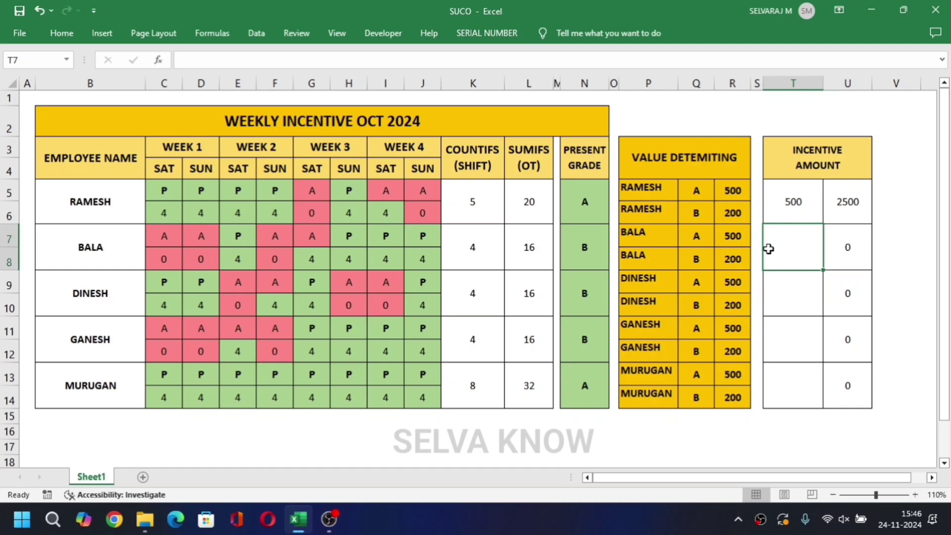
left_click(635, 240)
left_click(68, 258)
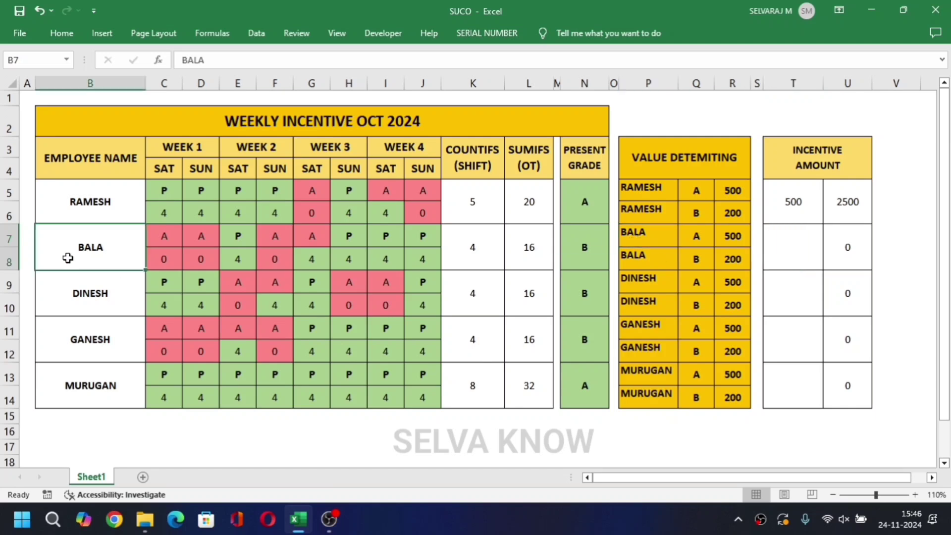
left_click(582, 243)
left_click(644, 236)
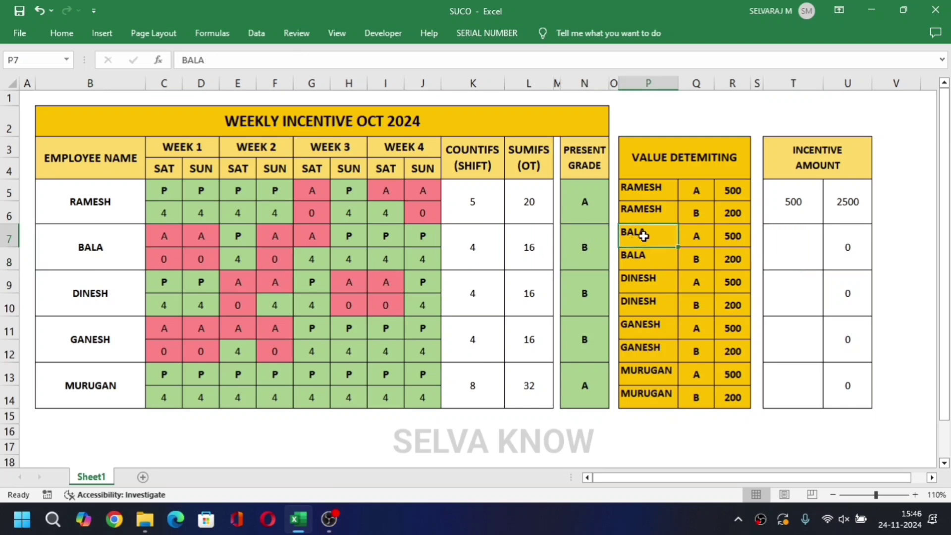
left_click(697, 257)
left_click(729, 258)
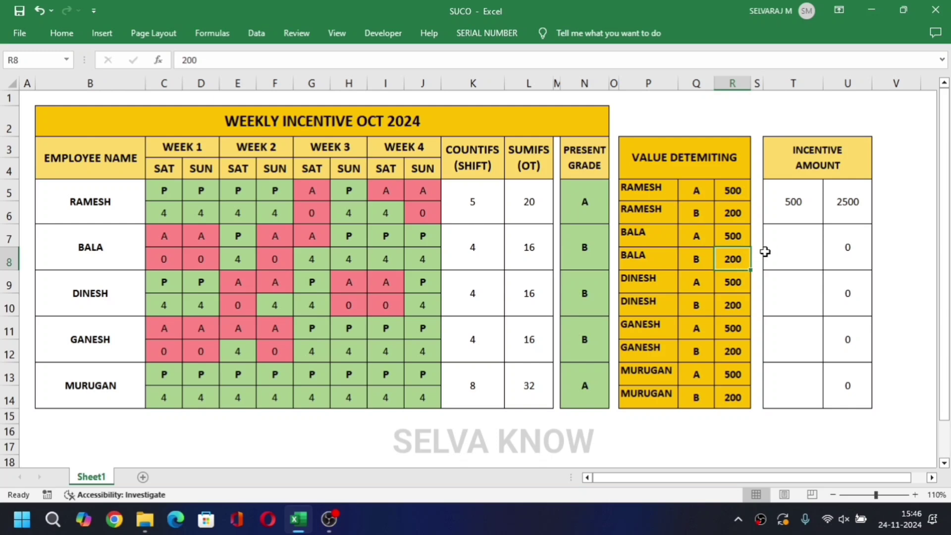
Copy the T5 SUMIFS formula down through T13 for the remaining employees
left_click(795, 218)
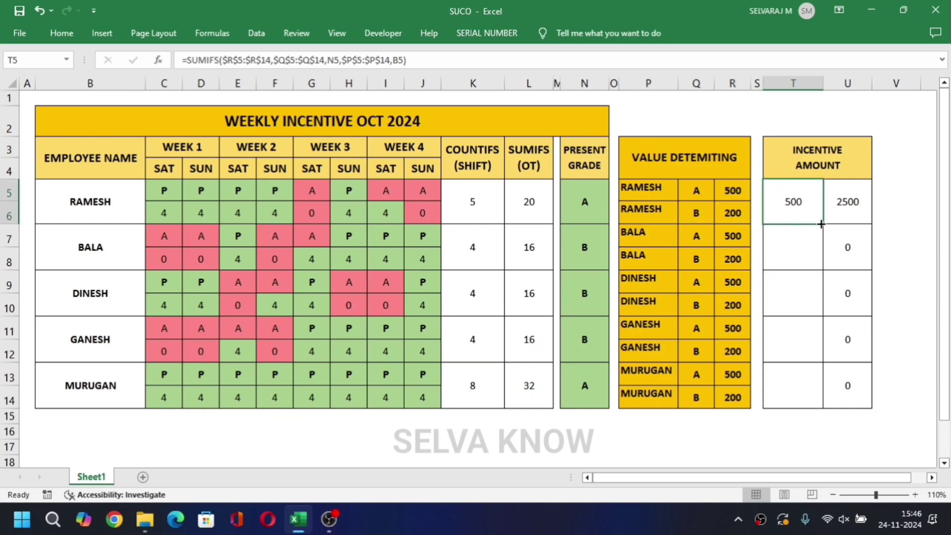
left_click_drag(821, 224, 825, 251)
left_click(798, 250)
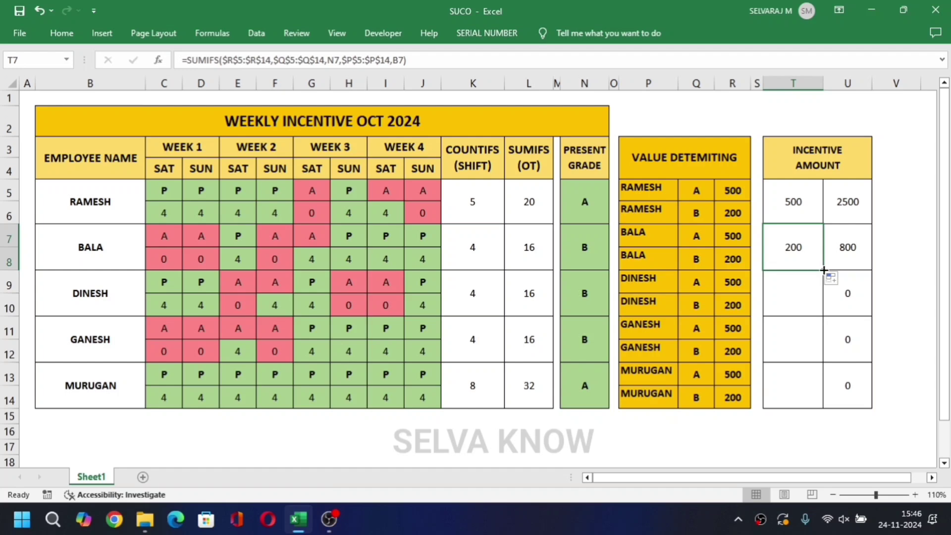
left_click_drag(824, 270, 822, 397)
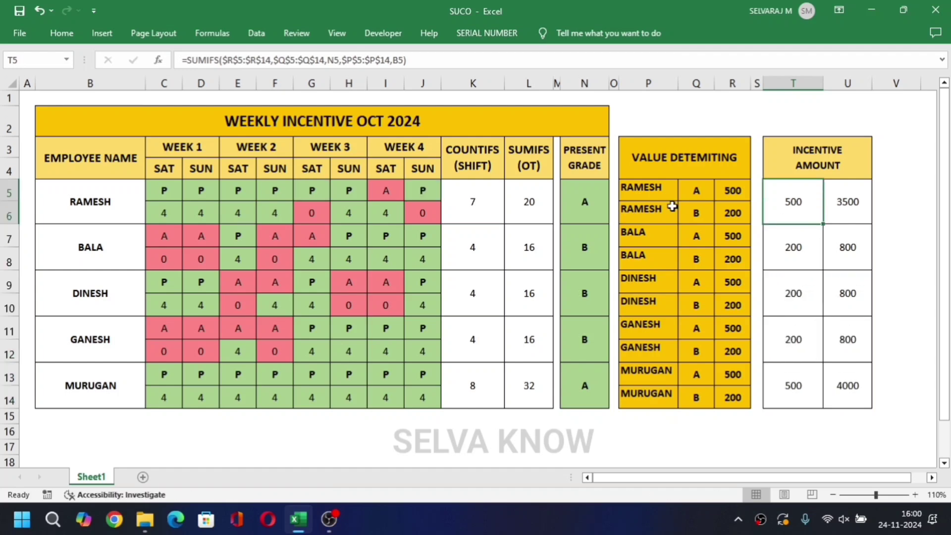
Review the shift count formula in K5 and the first employee's attendance and overtime entries in C5:J6
left_click(468, 148)
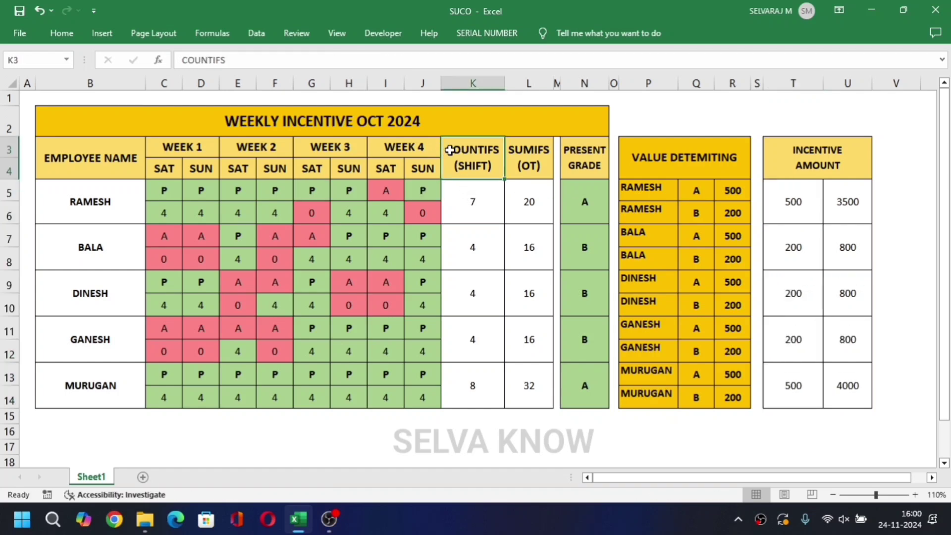
left_click(480, 201)
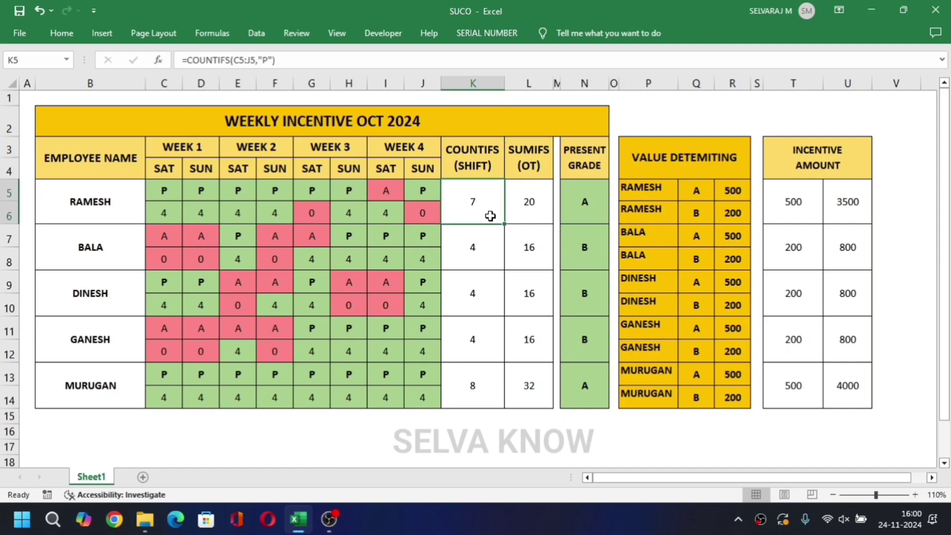
left_click(129, 190)
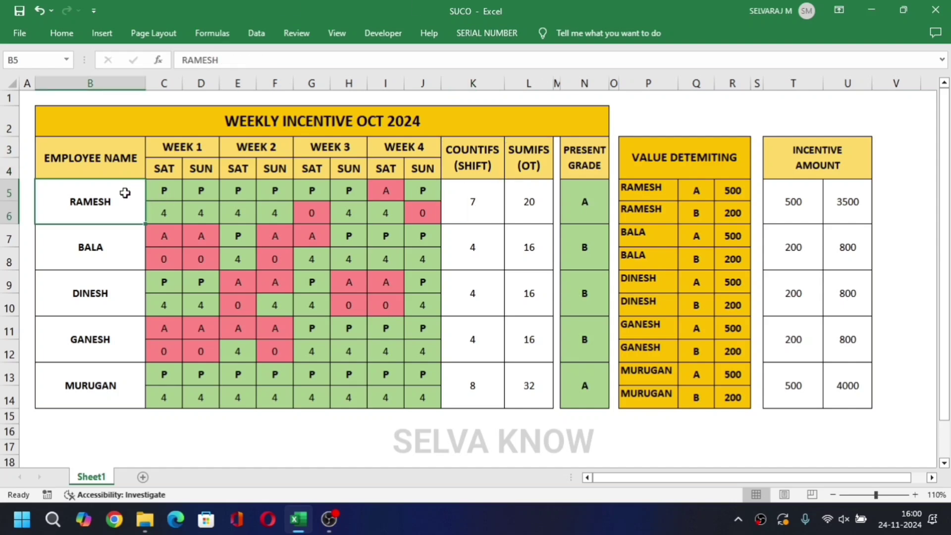
left_click(159, 195)
left_click_drag(161, 203, 414, 211)
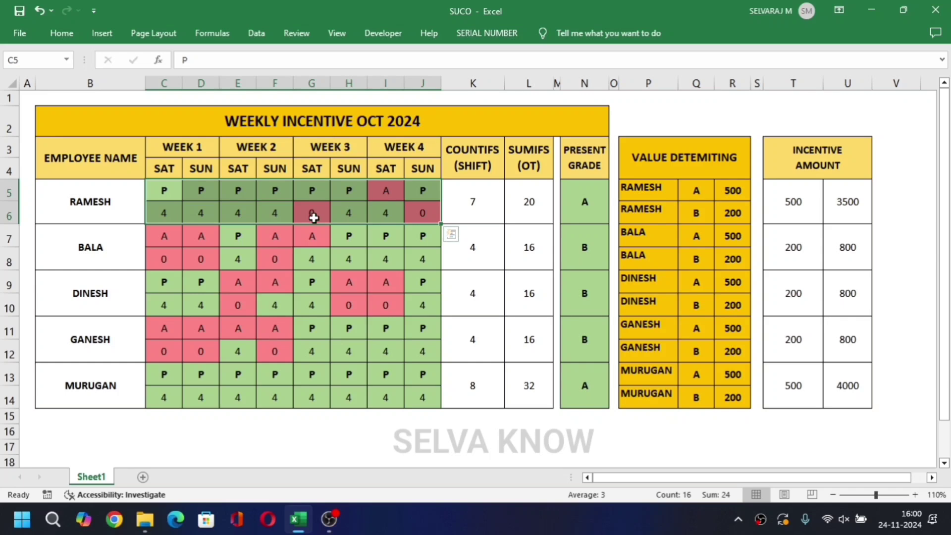
Compare the attendance marks in G5, I5 and J5 with the overtime hours beneath them, along the C5:J5 range
left_click(313, 193)
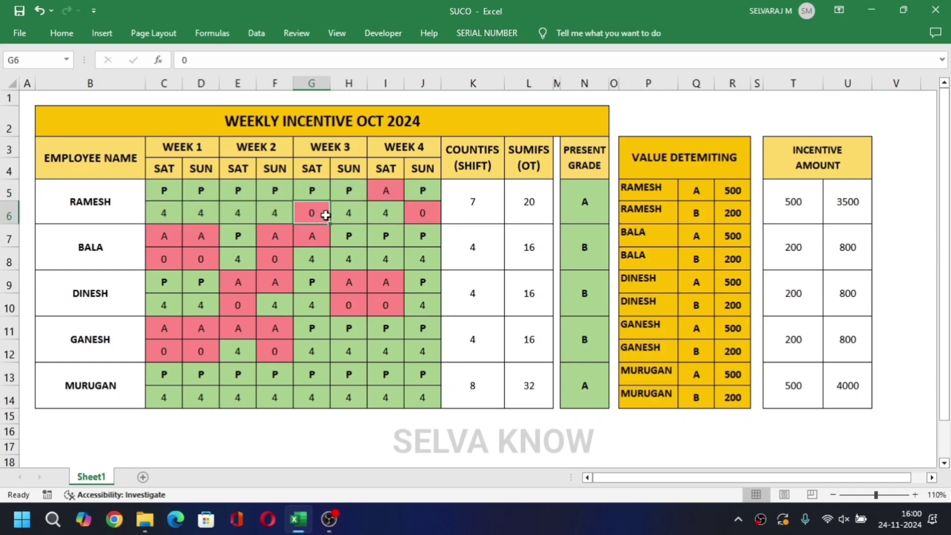
left_click(380, 196)
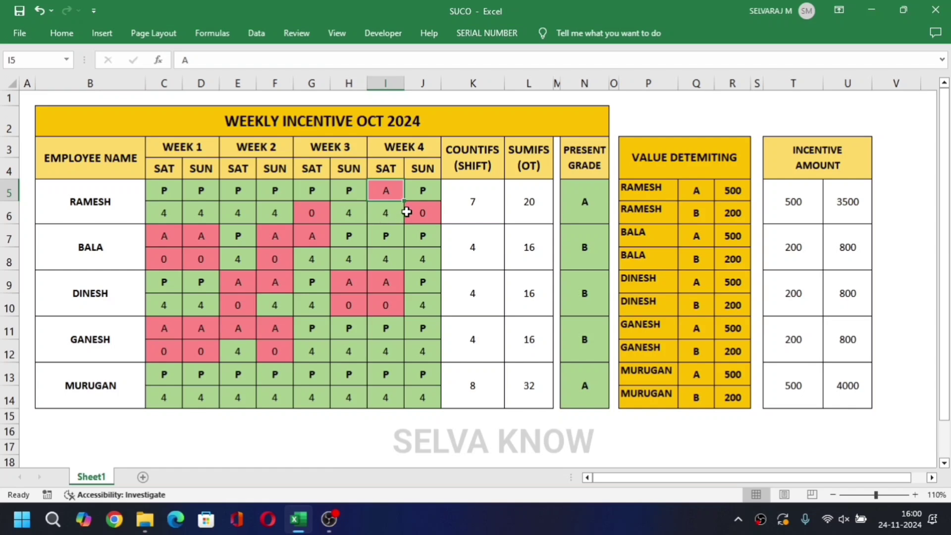
left_click(420, 196)
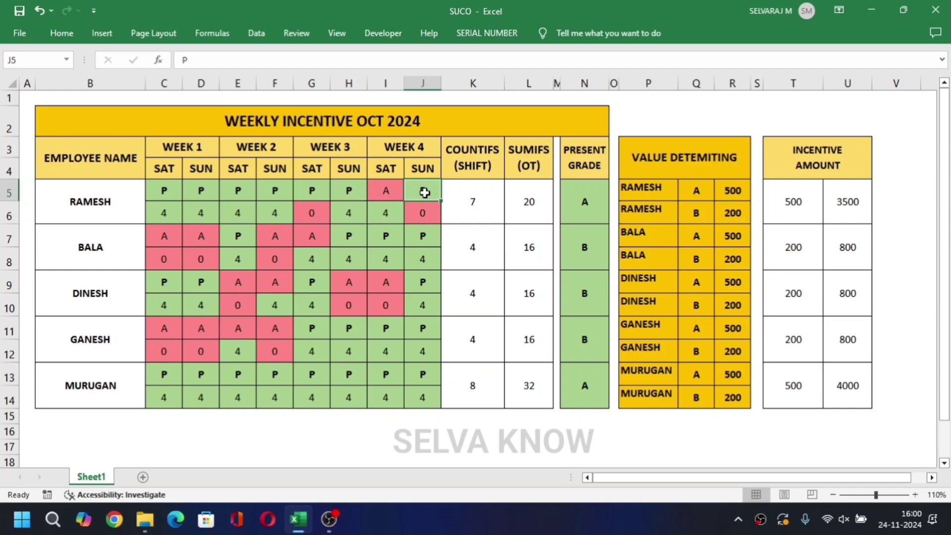
left_click(427, 210)
left_click_drag(157, 197, 439, 197)
Start a replacement COUNTIFS formula in K5 with criteria range C5:J5 and criterion "P"
left_click(446, 198)
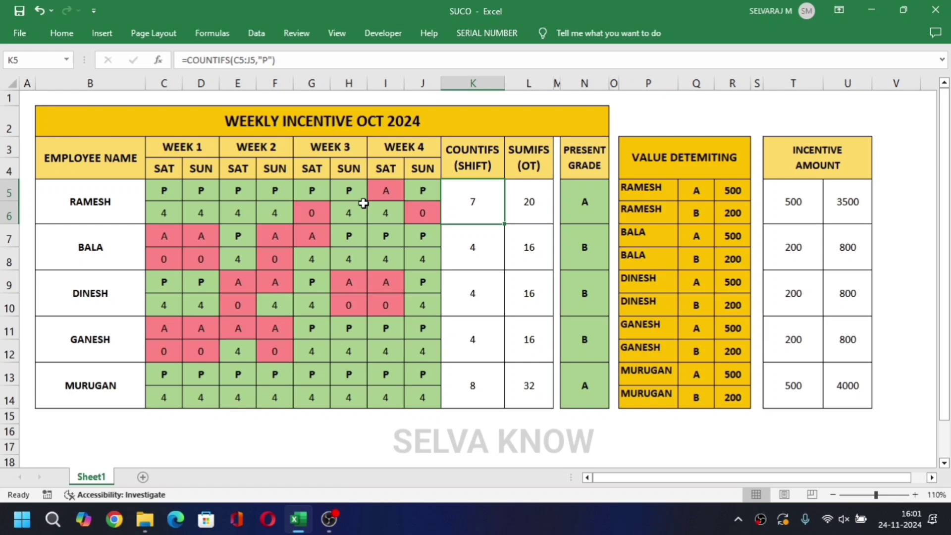
type("=")
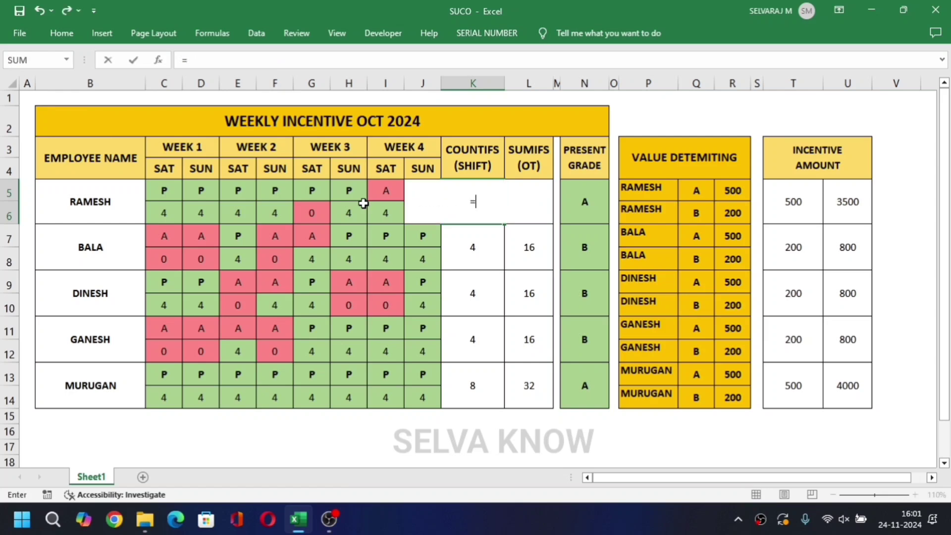
type("COUN")
key("Down")
key("Down")
key("Down")
key("Down")
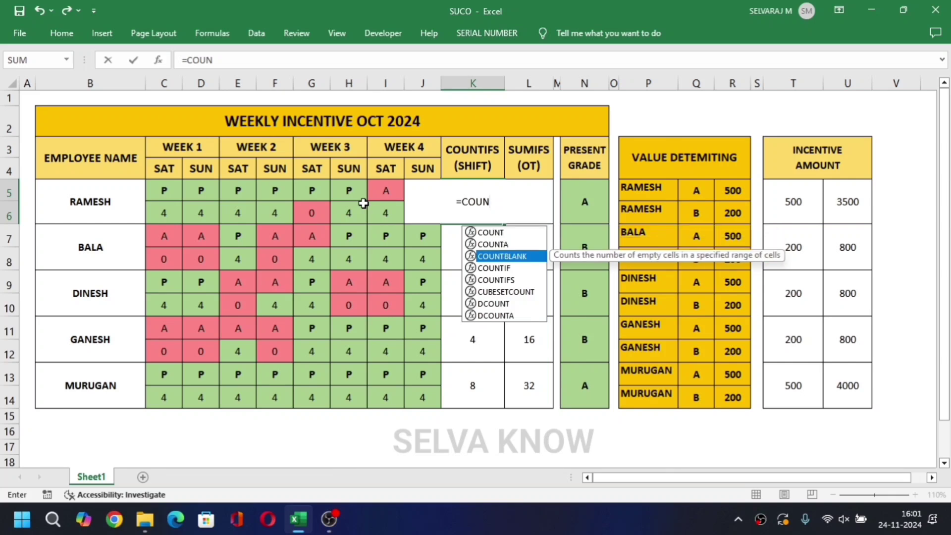
key("Tab")
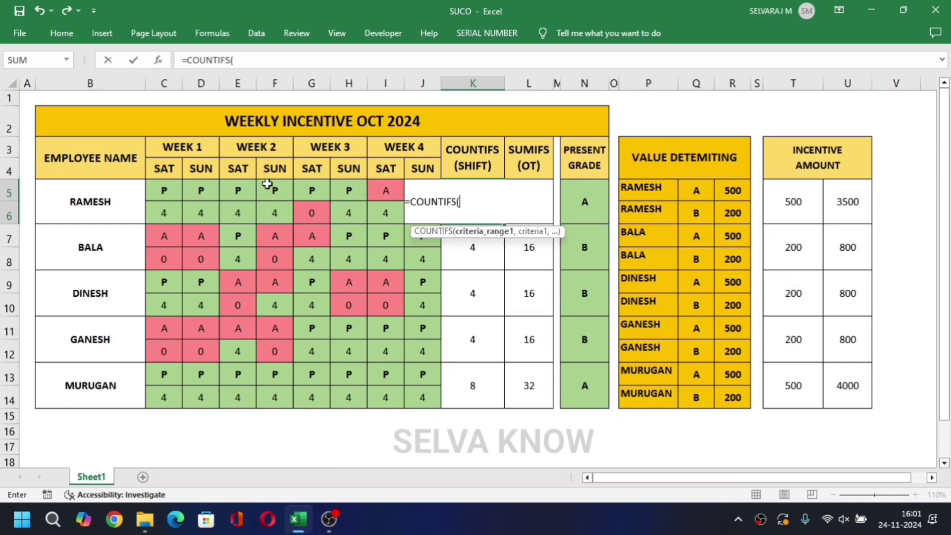
left_click_drag(164, 190, 417, 192)
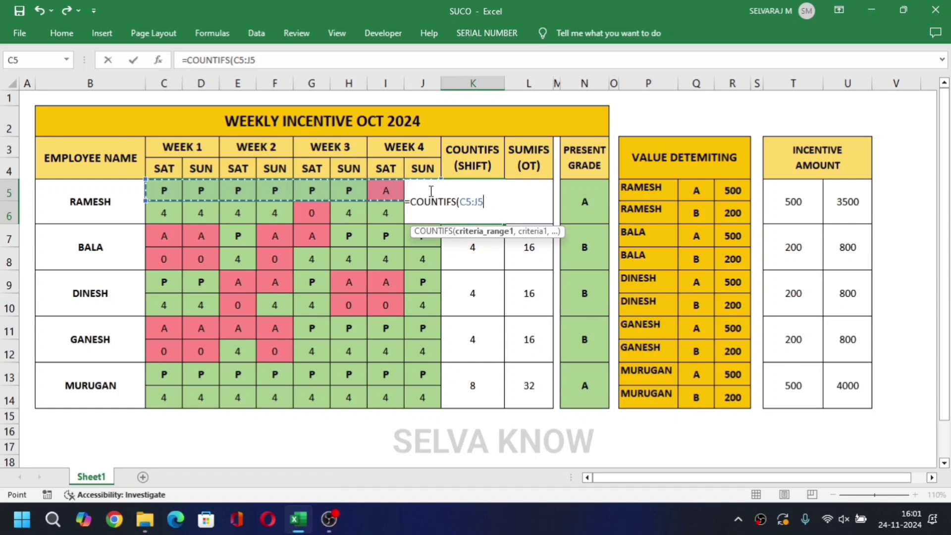
type(",\"P")
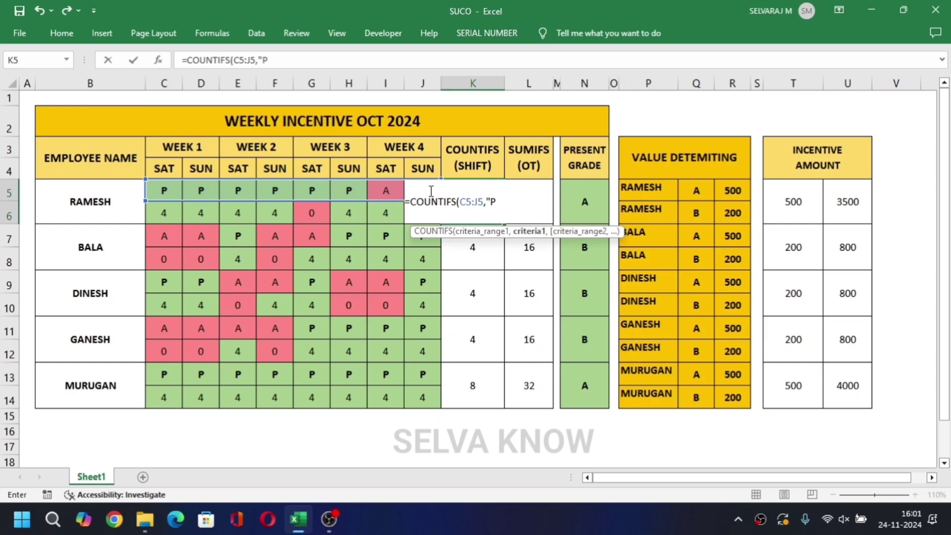
type("\",")
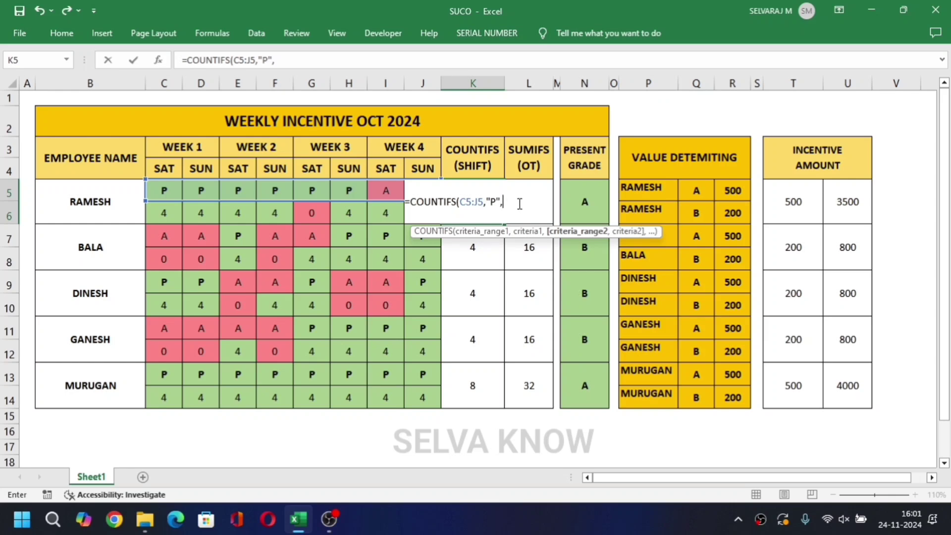
Add the overtime condition to the K5 COUNTIFS, criteria range C6:J6 with criterion 4, and complete the formula
left_click_drag(166, 210, 417, 214)
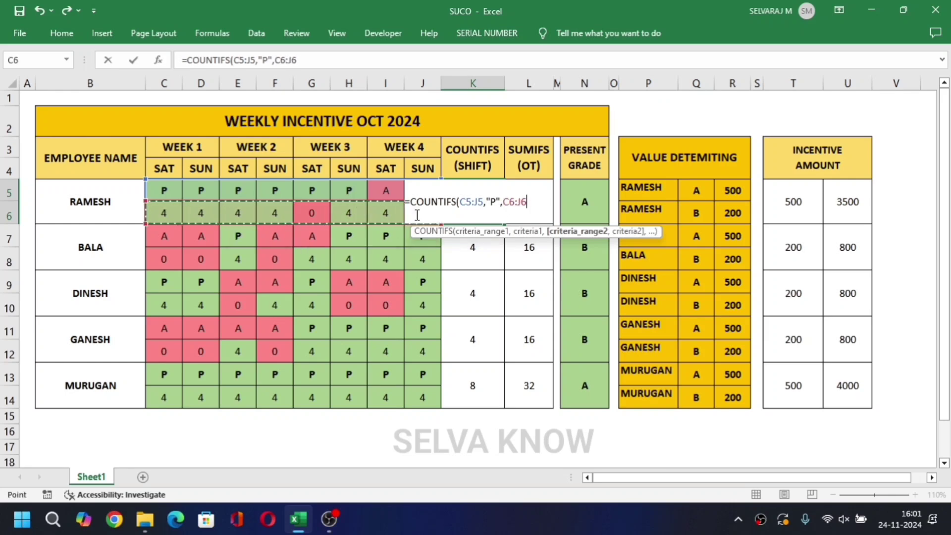
type(",4")
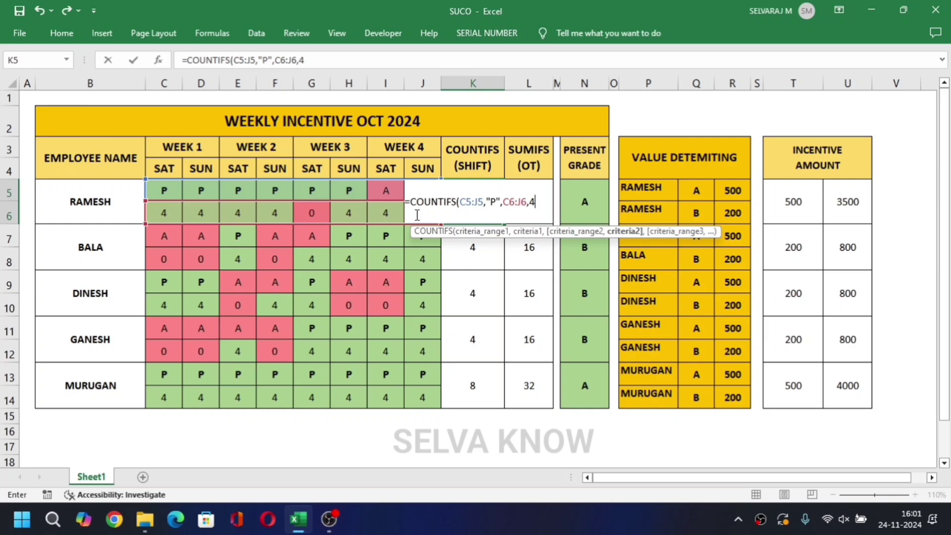
type(")")
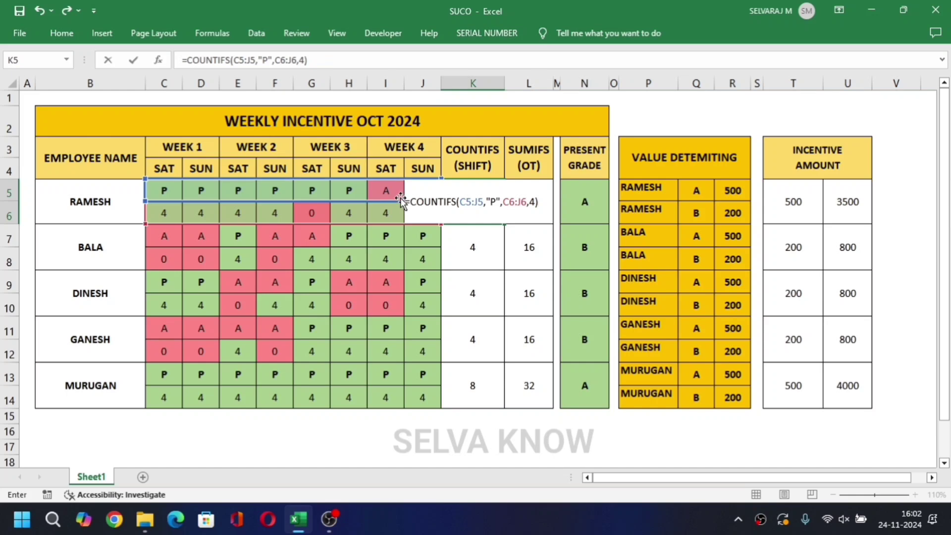
key("Return")
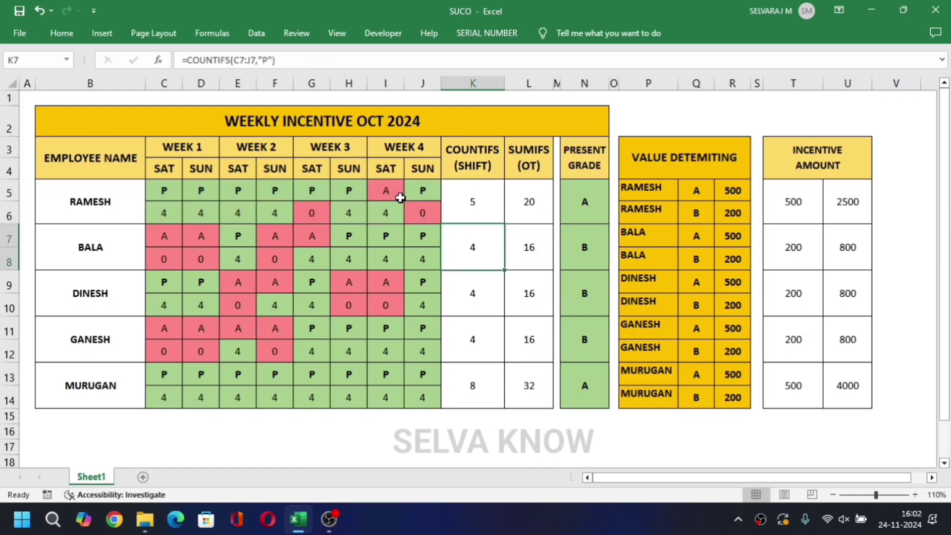
left_click(476, 219)
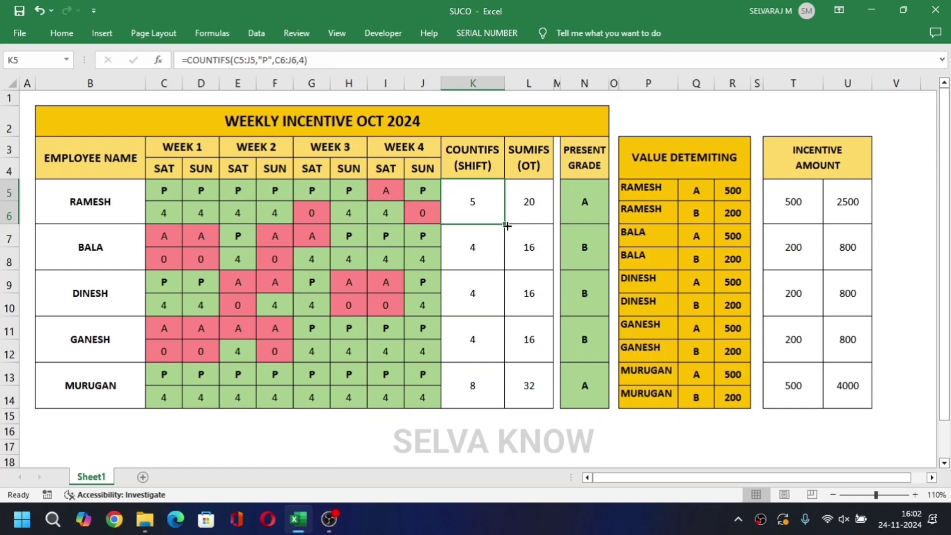
Fill the K5 COUNTIFS shift formula down the shift column for the remaining employees, through row 14
left_click_drag(506, 225, 473, 403)
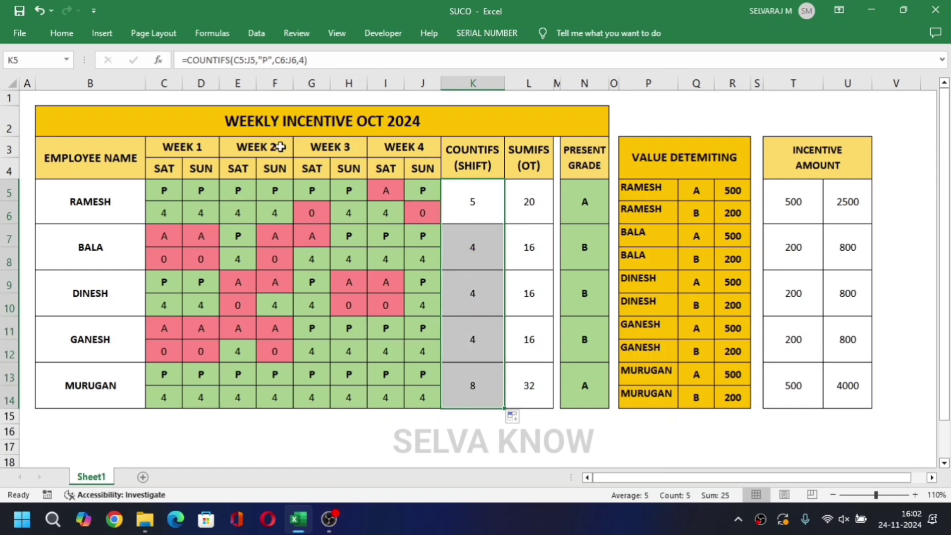
left_click(479, 214)
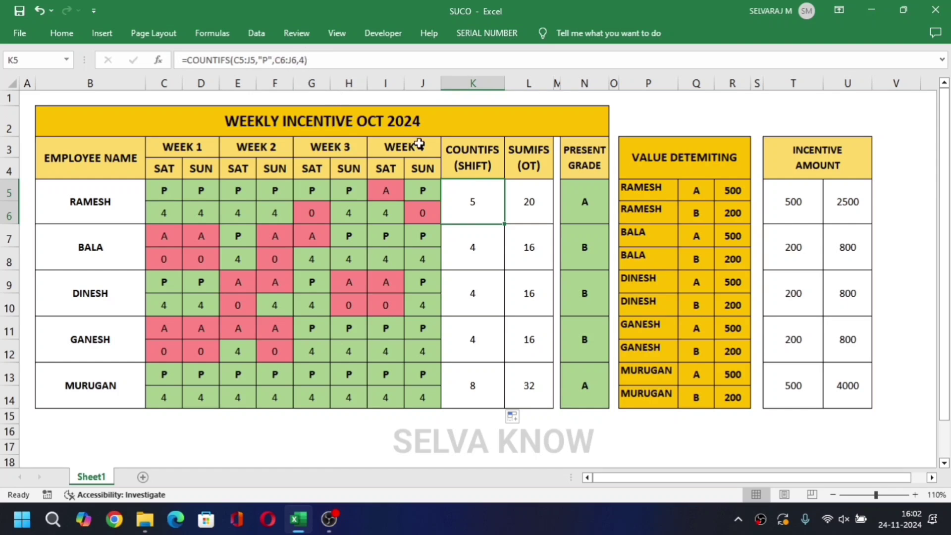
Check the K5 shift count day by day against the first employee's attendance marks in C5:J5 and overtime hours in C6:J6
left_click(212, 197)
left_click_drag(167, 191, 275, 212)
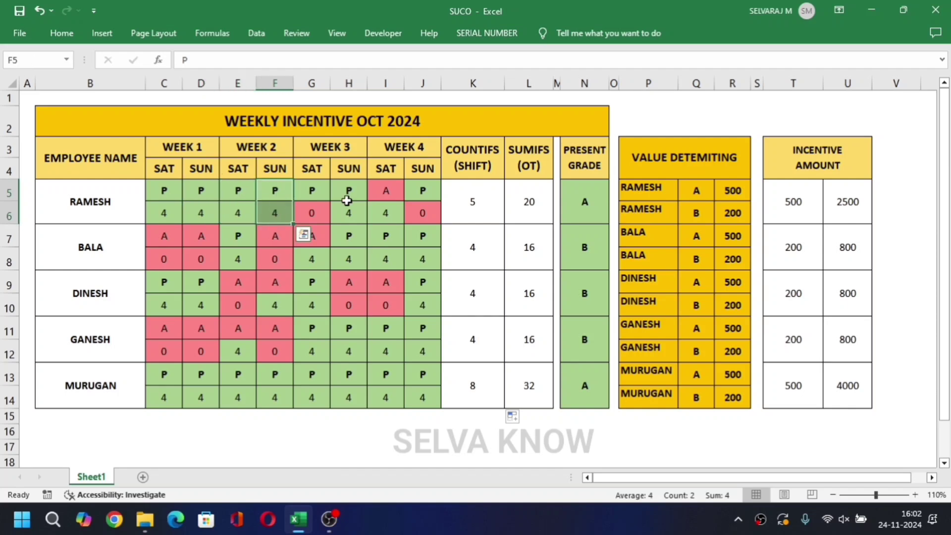
left_click_drag(350, 193, 354, 215)
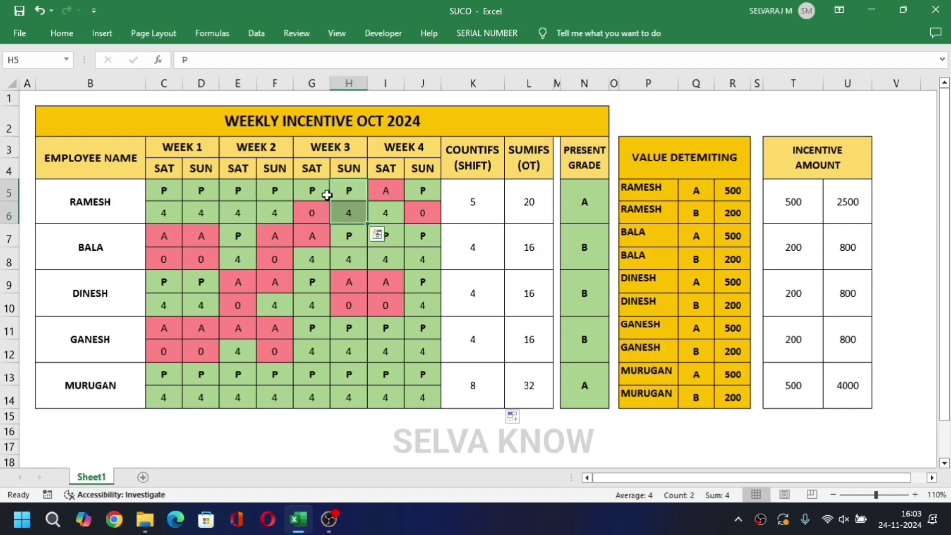
left_click(474, 204)
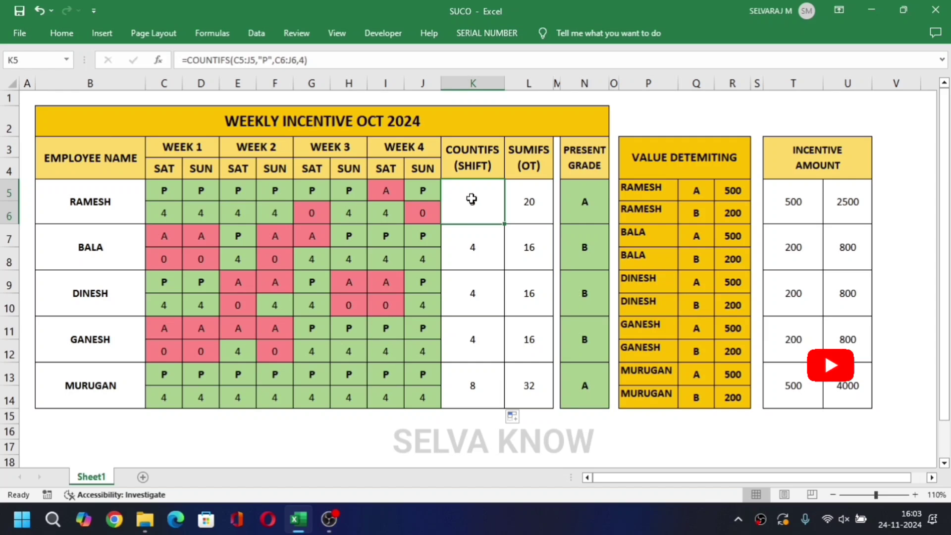
left_click(313, 196)
left_click(393, 192)
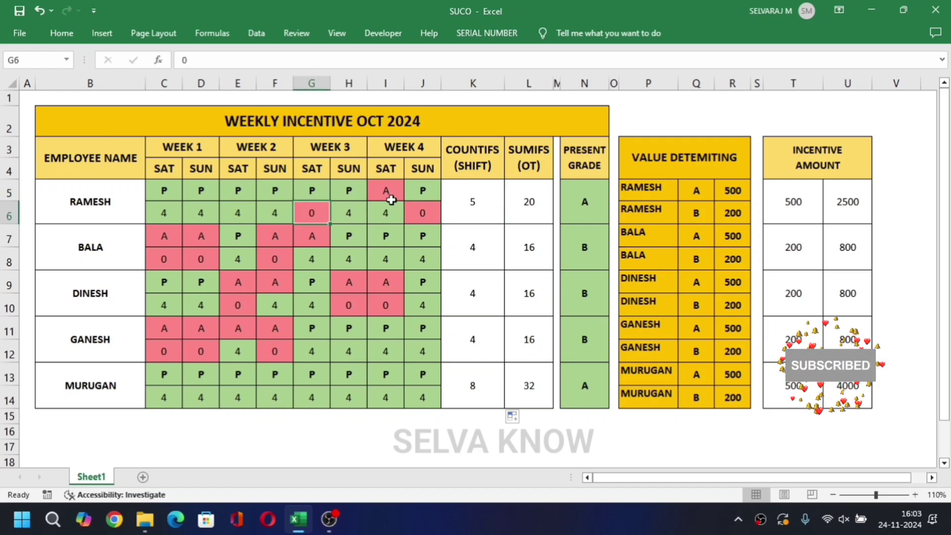
left_click(397, 210)
left_click(422, 188)
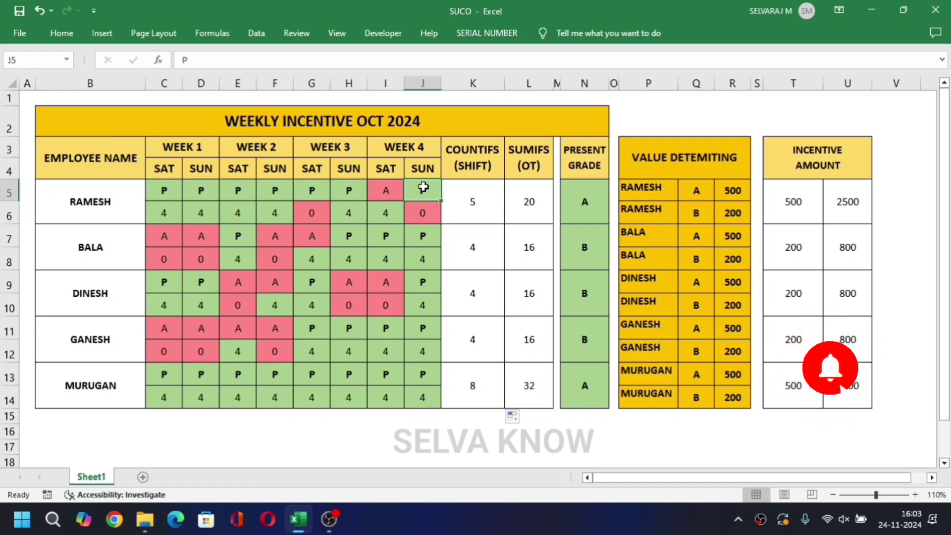
left_click(425, 212)
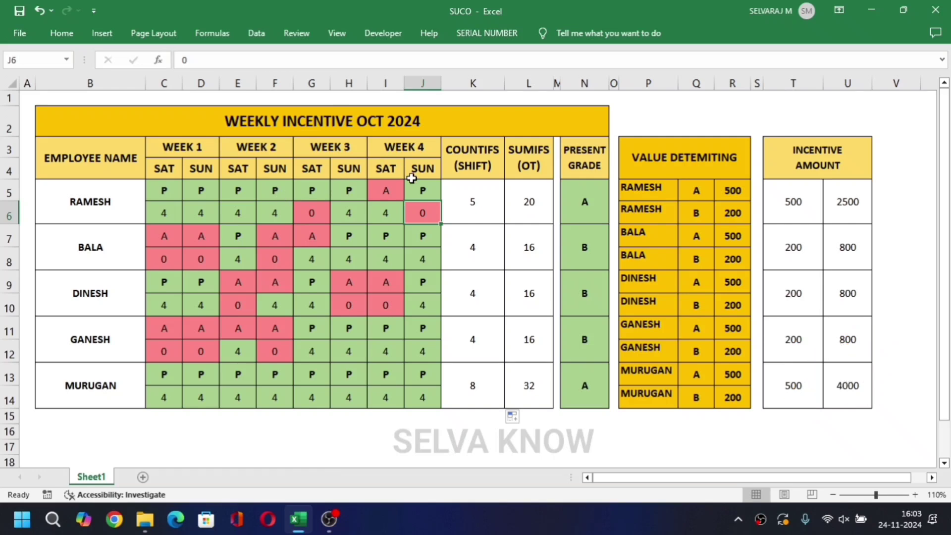
left_click(464, 201)
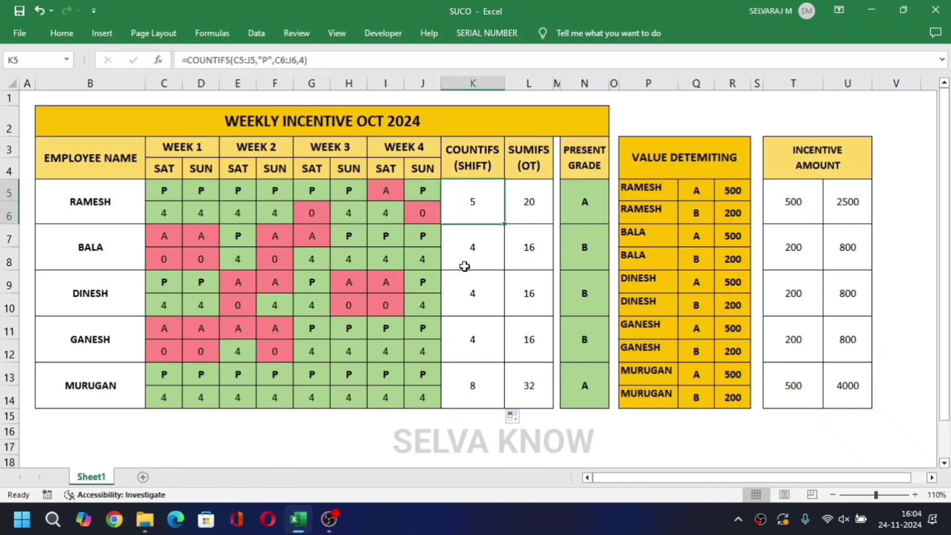